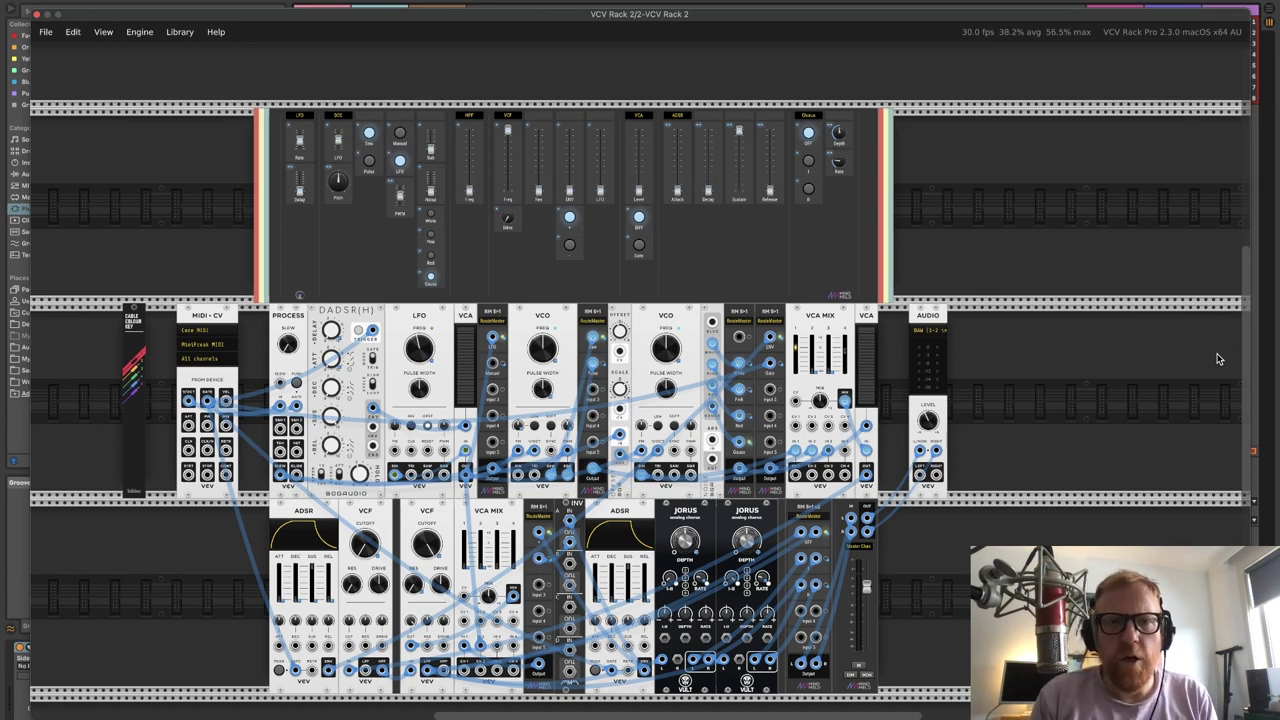
Lower the VCF frequency to about half and raise the VCF envelope amount to just under half.
{"action": "scroll", "coordinate": [963, 251], "scroll_direction": "left", "scroll_amount": 2}
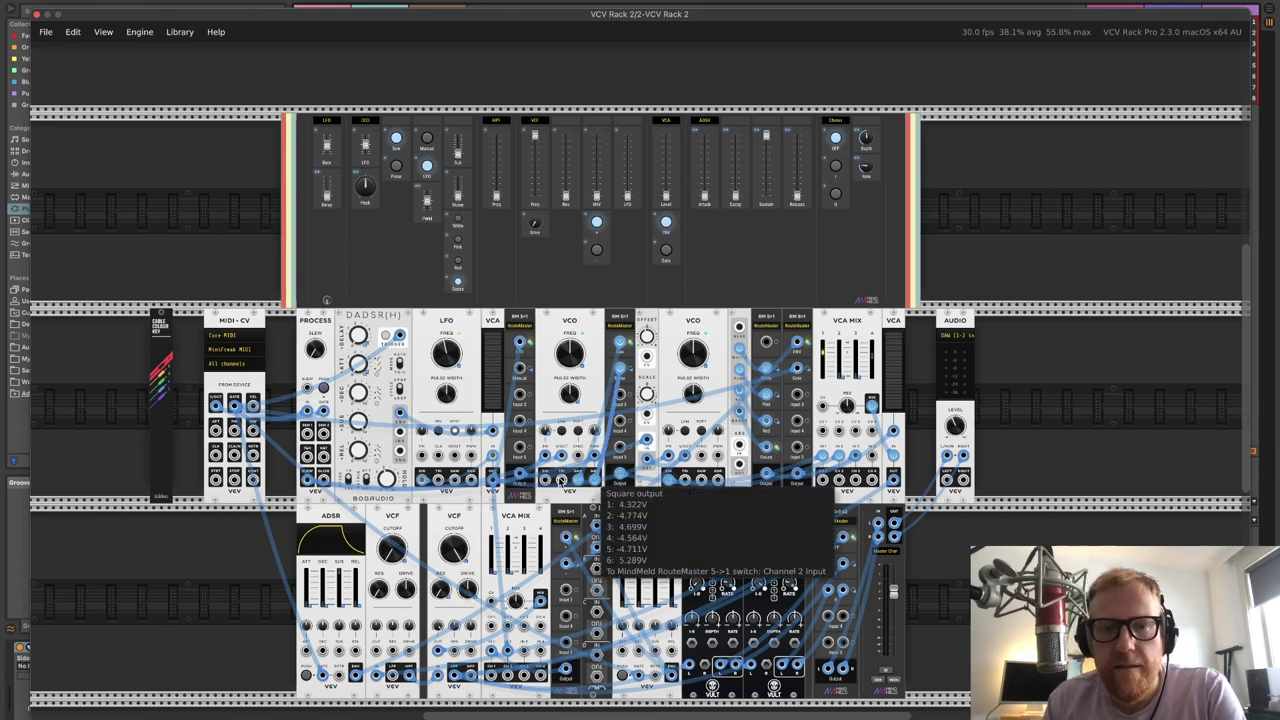
{"action": "mouse_move", "coordinate": [540, 455]}
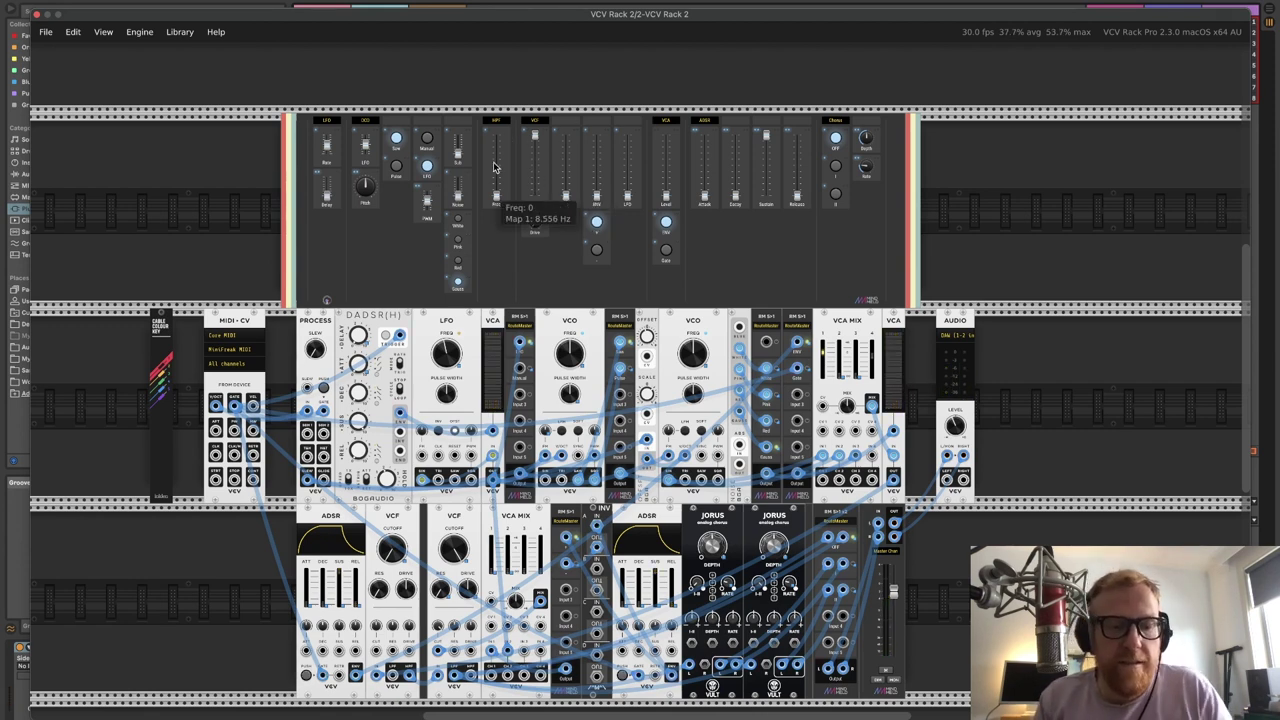
{"action": "scroll", "coordinate": [495, 167], "scroll_direction": "up", "scroll_amount": 2}
{"action": "scroll", "coordinate": [493, 167], "scroll_direction": "up", "scroll_amount": 5}
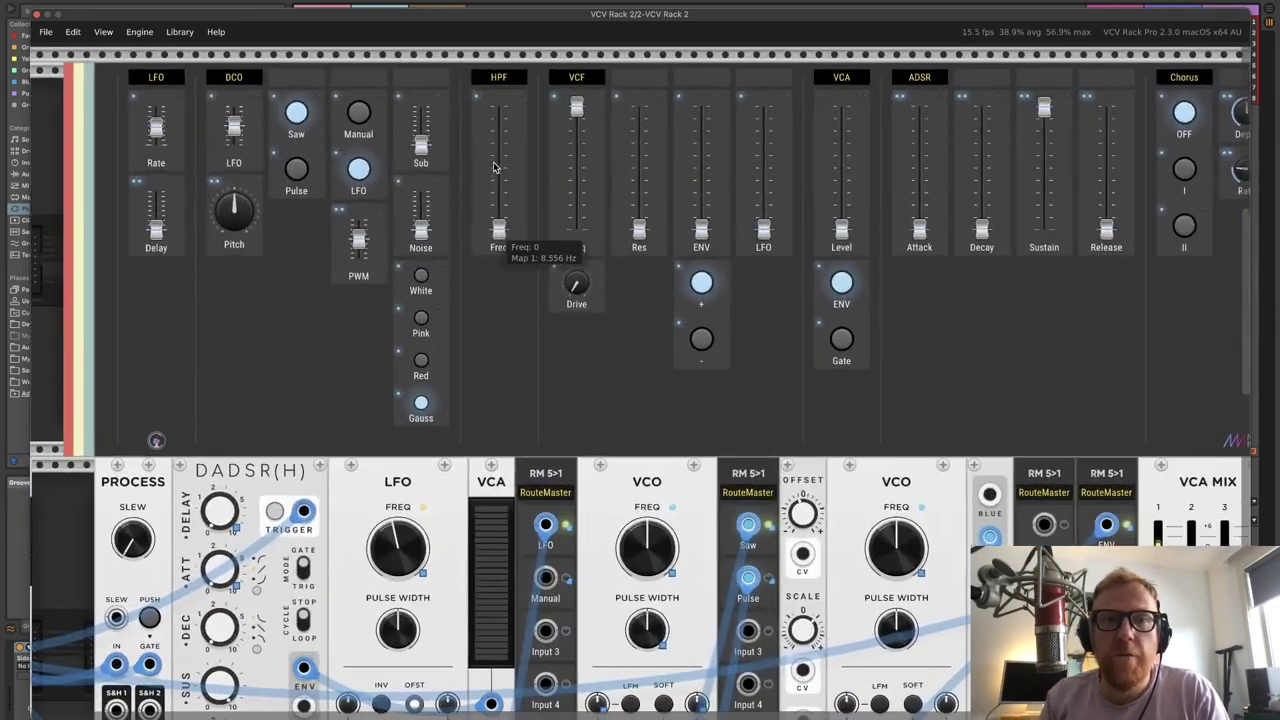
{"action": "scroll", "coordinate": [493, 167], "scroll_direction": "up", "scroll_amount": 1}
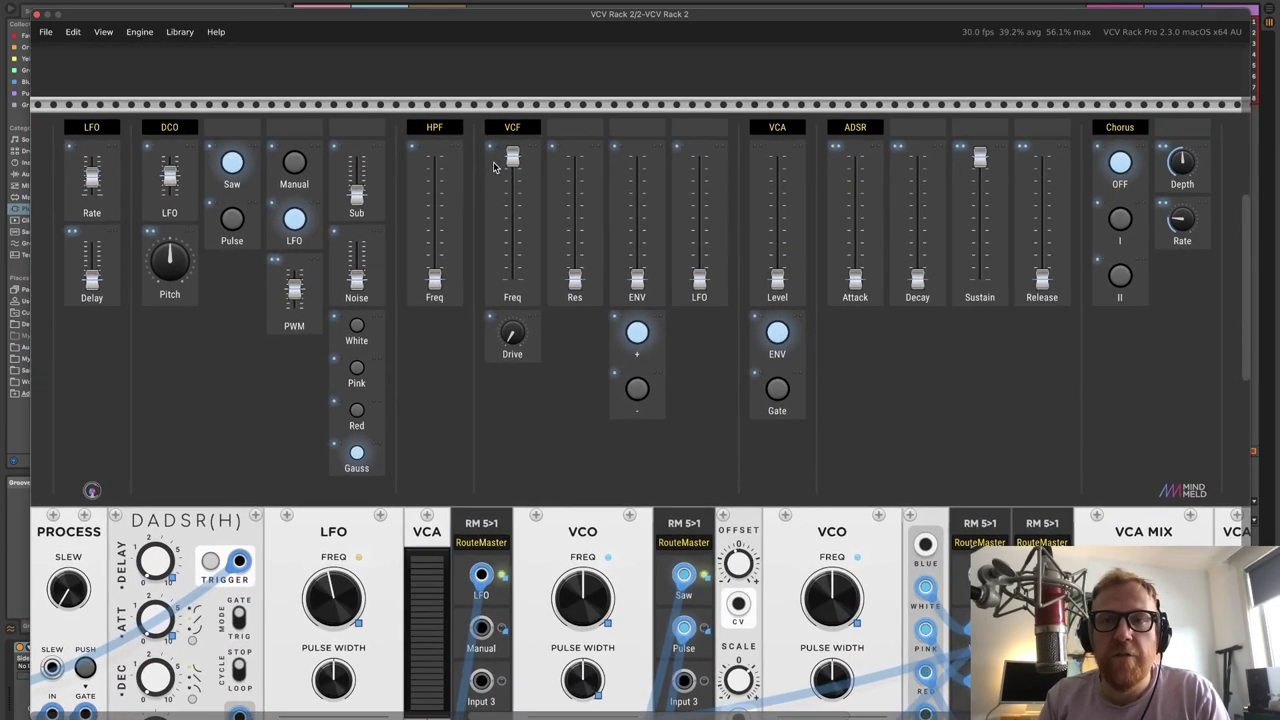
{"action": "scroll", "coordinate": [493, 167], "scroll_direction": "right", "scroll_amount": 1}
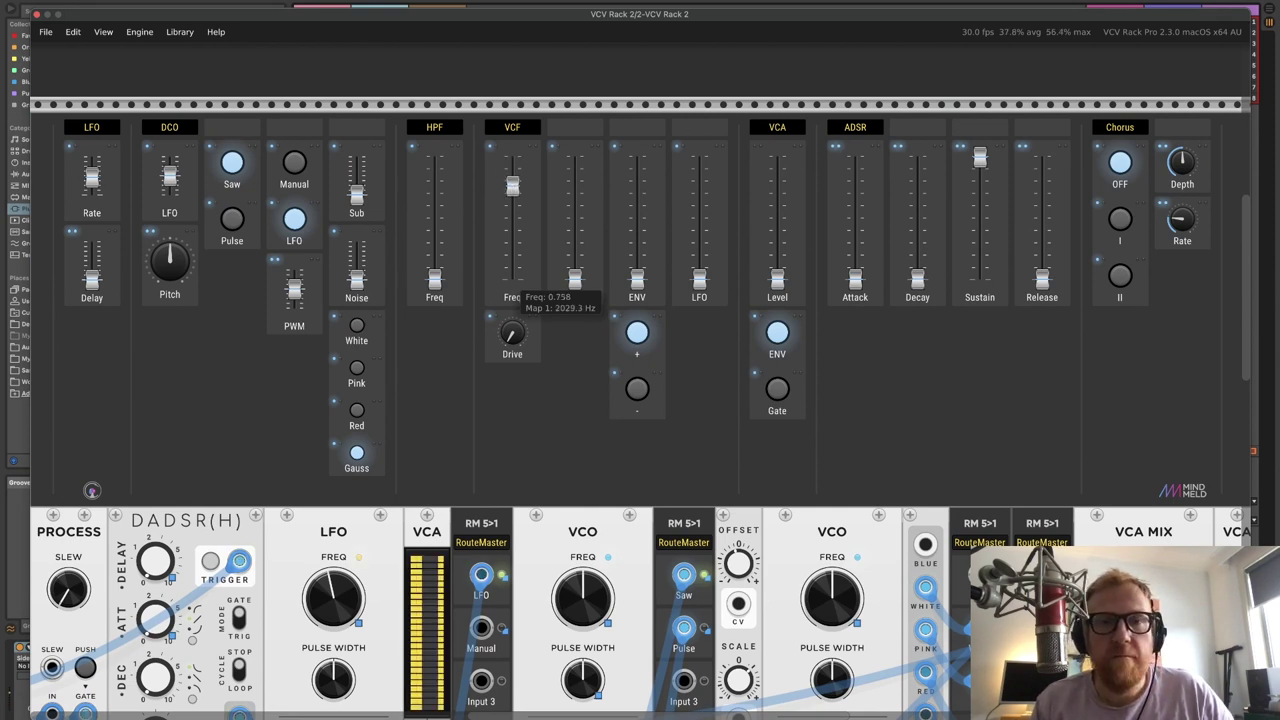
{"action": "left_click_drag", "start_coordinate": [512, 158], "coordinate": [512, 217]}
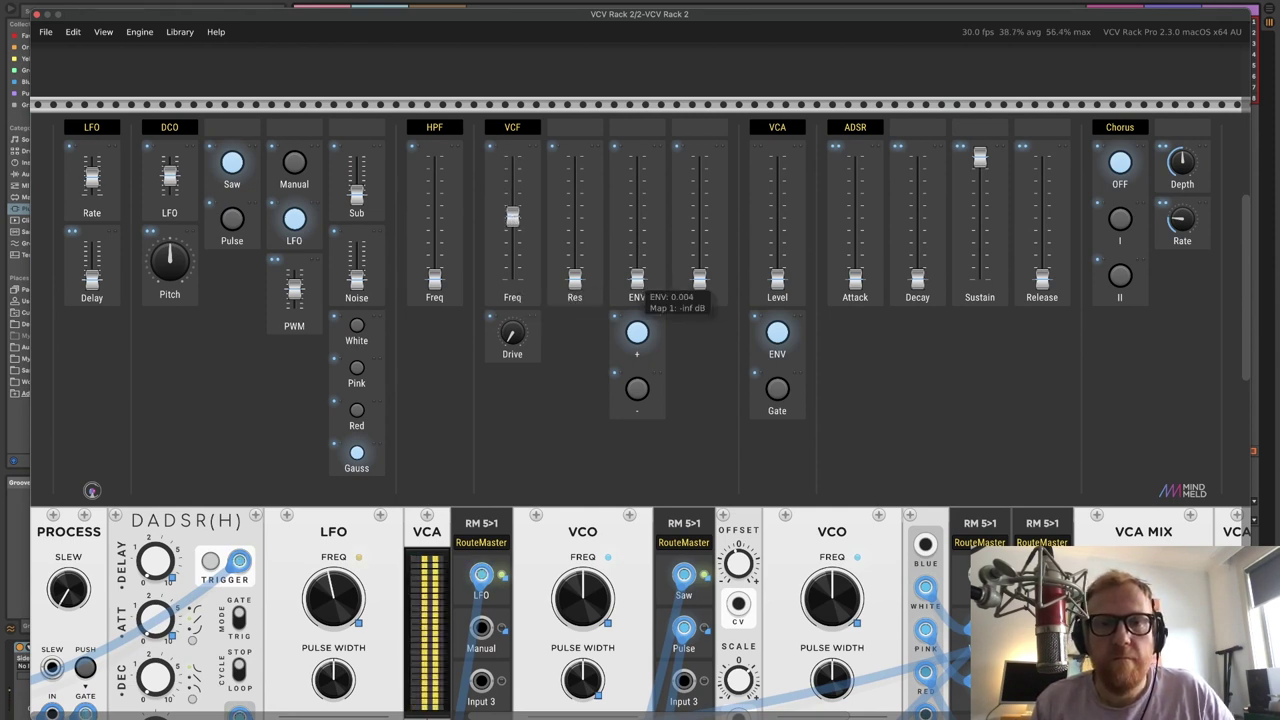
{"action": "left_click_drag", "start_coordinate": [637, 280], "coordinate": [637, 228]}
Shape the ADSR: raise attack to 0.634, release to 0.67 and decay to about 0.8, and lower sustain to just above half.
{"action": "left_click_drag", "start_coordinate": [855, 280], "coordinate": [855, 201]}
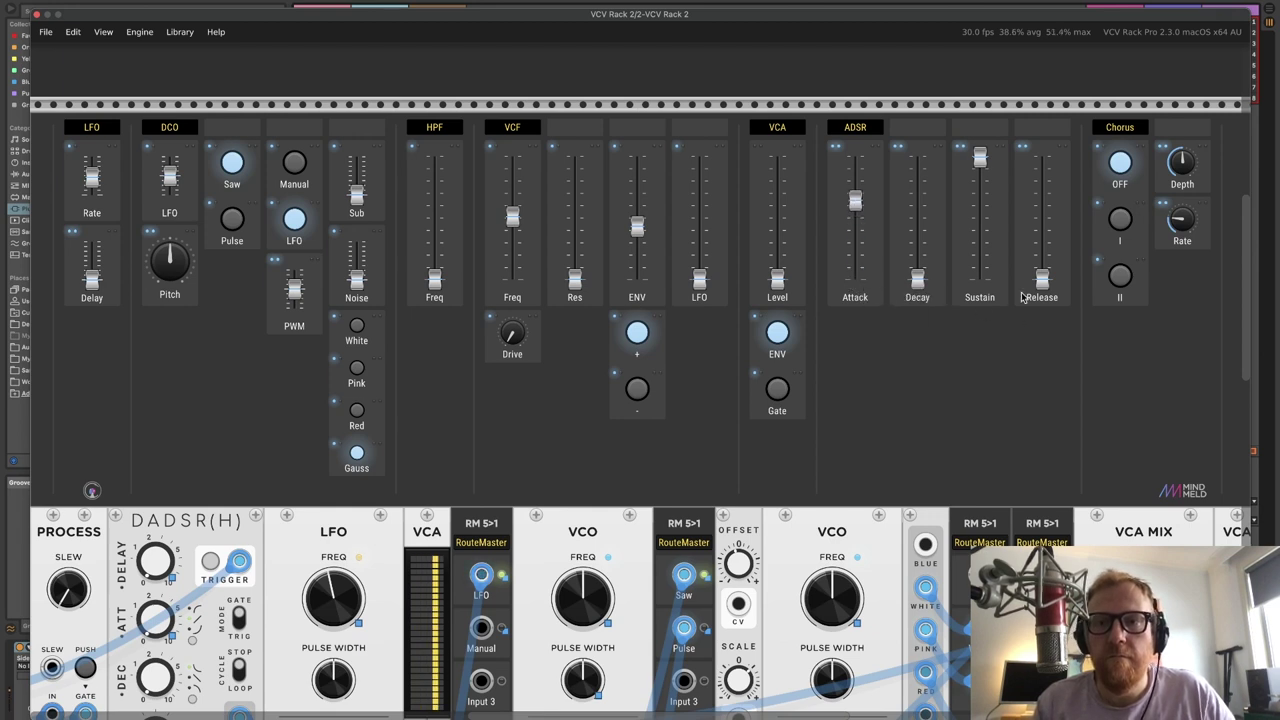
{"action": "left_click_drag", "start_coordinate": [1043, 280], "coordinate": [1043, 196]}
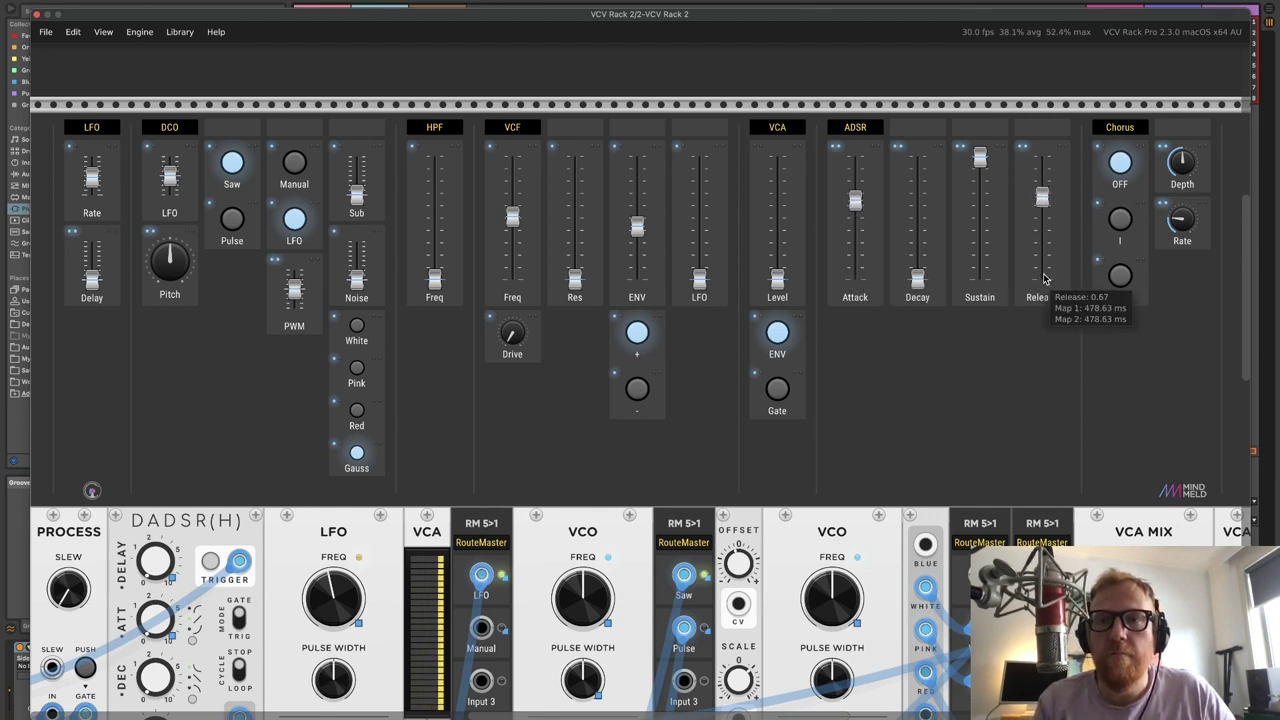
{"action": "left_click_drag", "start_coordinate": [925, 282], "coordinate": [918, 216]}
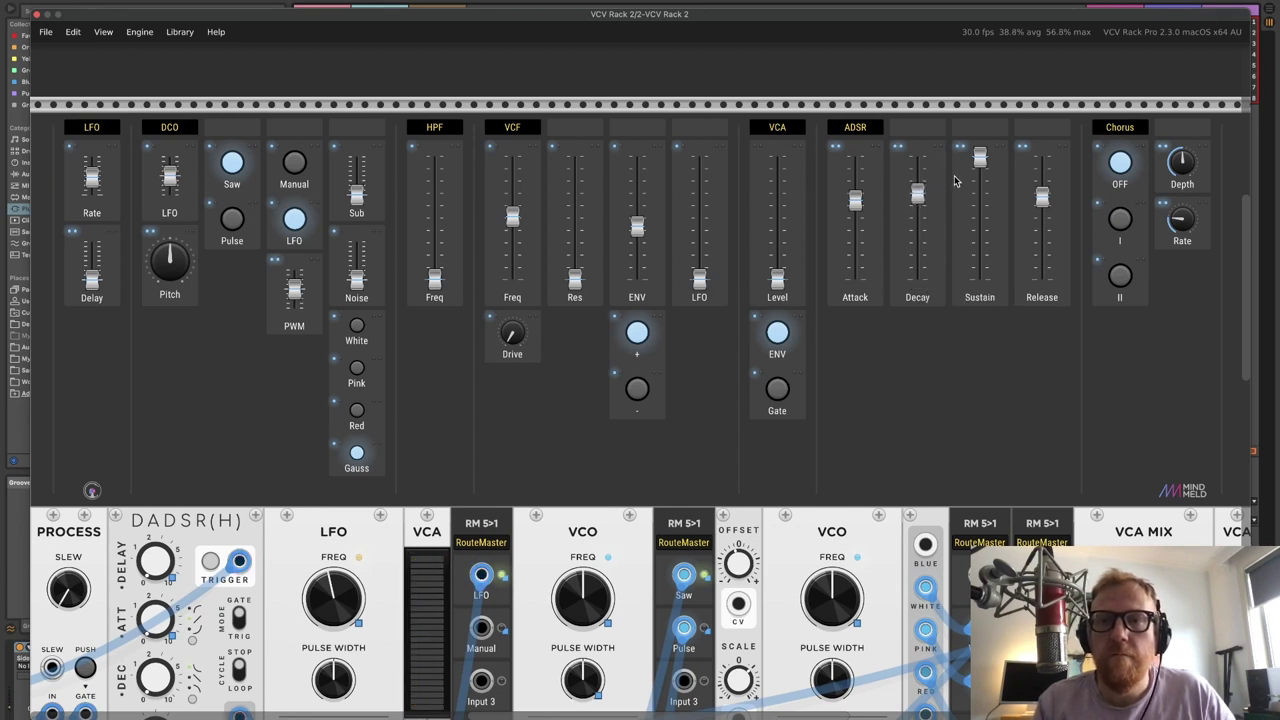
{"action": "left_click_drag", "start_coordinate": [980, 158], "coordinate": [914, 196]}
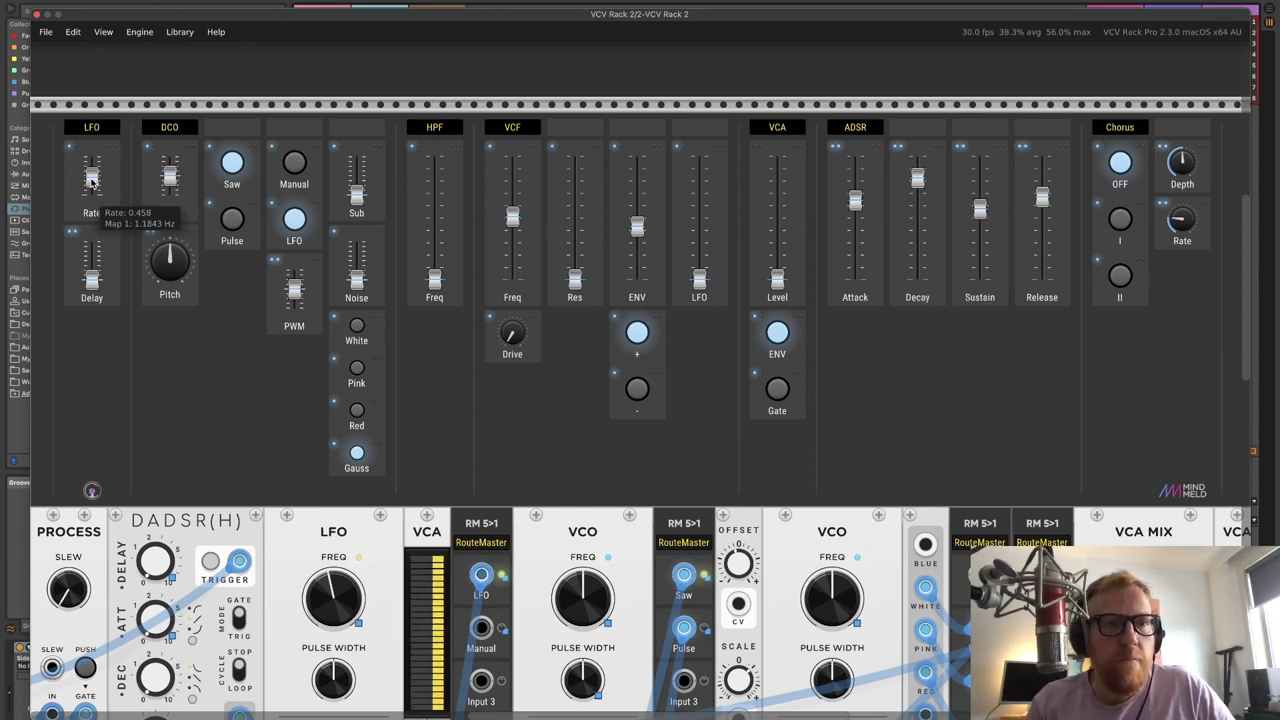
Try out the DCO's LFO amount, lower the LFO rate slightly and raise the LFO delay to just over half.
{"action": "mouse_move", "coordinate": [168, 190]}
{"action": "left_click_drag", "start_coordinate": [168, 190], "coordinate": [168, 187]}
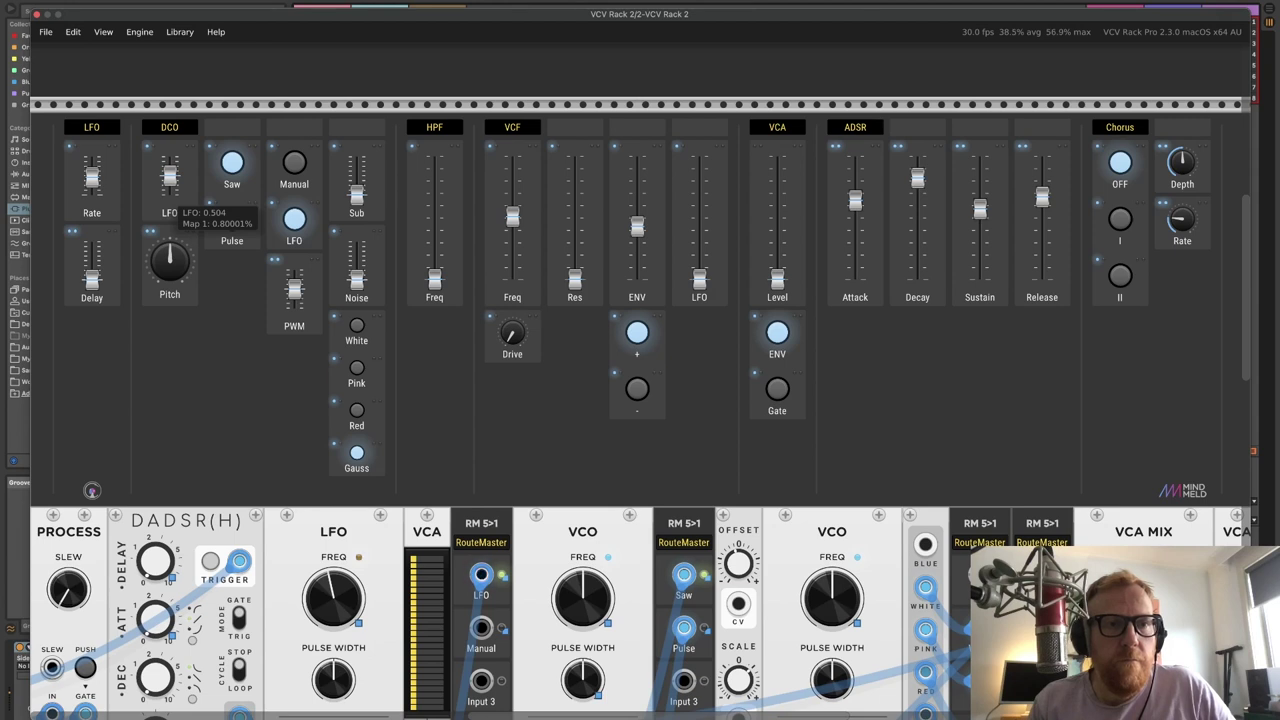
{"action": "left_click_drag", "start_coordinate": [168, 187], "coordinate": [95, 190]}
{"action": "left_click_drag", "start_coordinate": [92, 278], "coordinate": [91, 278]}
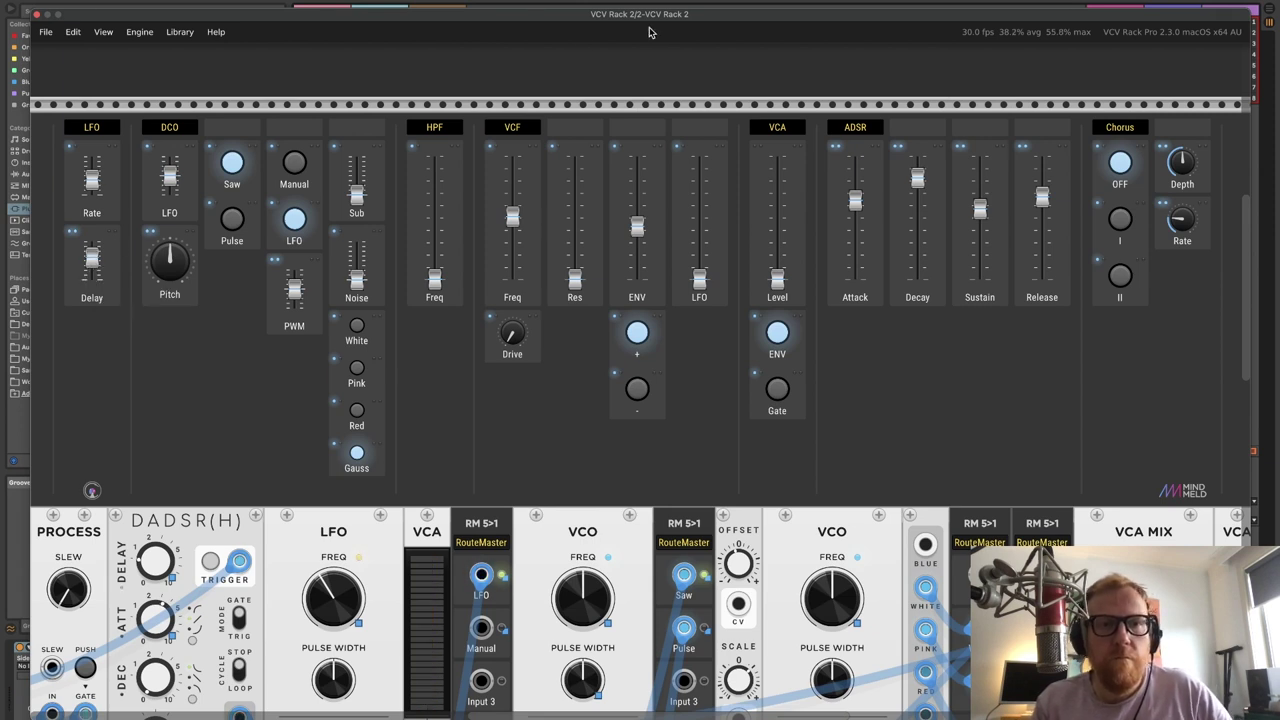
Switch the chorus to mode I with a rate of 0.2494 and lengthen the ADSR release to 0.85.
{"action": "left_click_drag", "start_coordinate": [1048, 204], "coordinate": [1048, 197]}
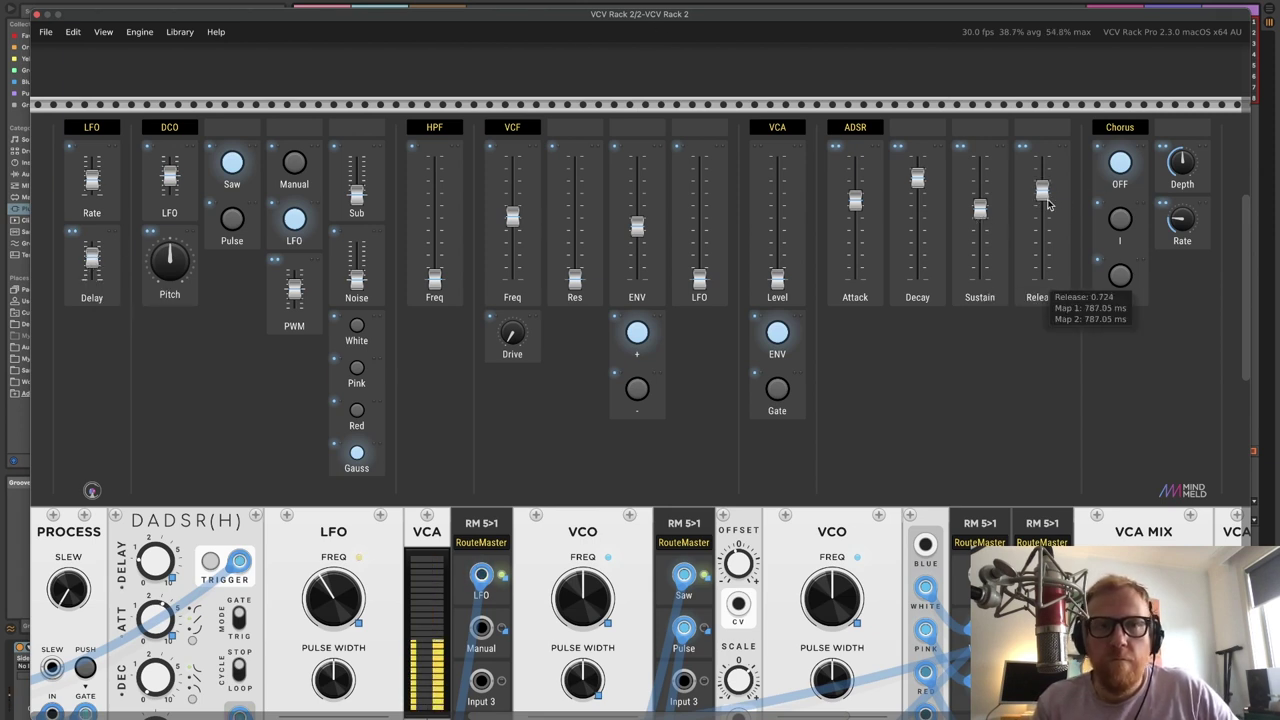
{"action": "left_click", "coordinate": [1128, 220]}
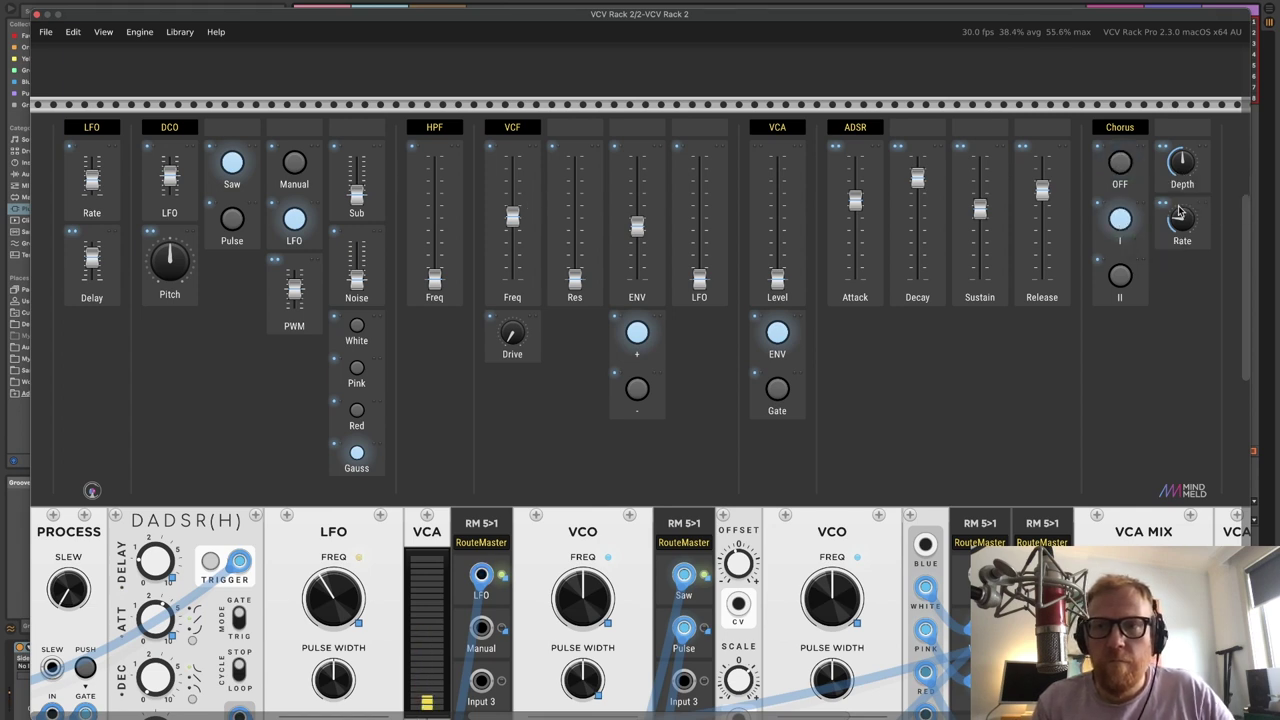
{"action": "left_click_drag", "start_coordinate": [1180, 213], "coordinate": [1183, 228]}
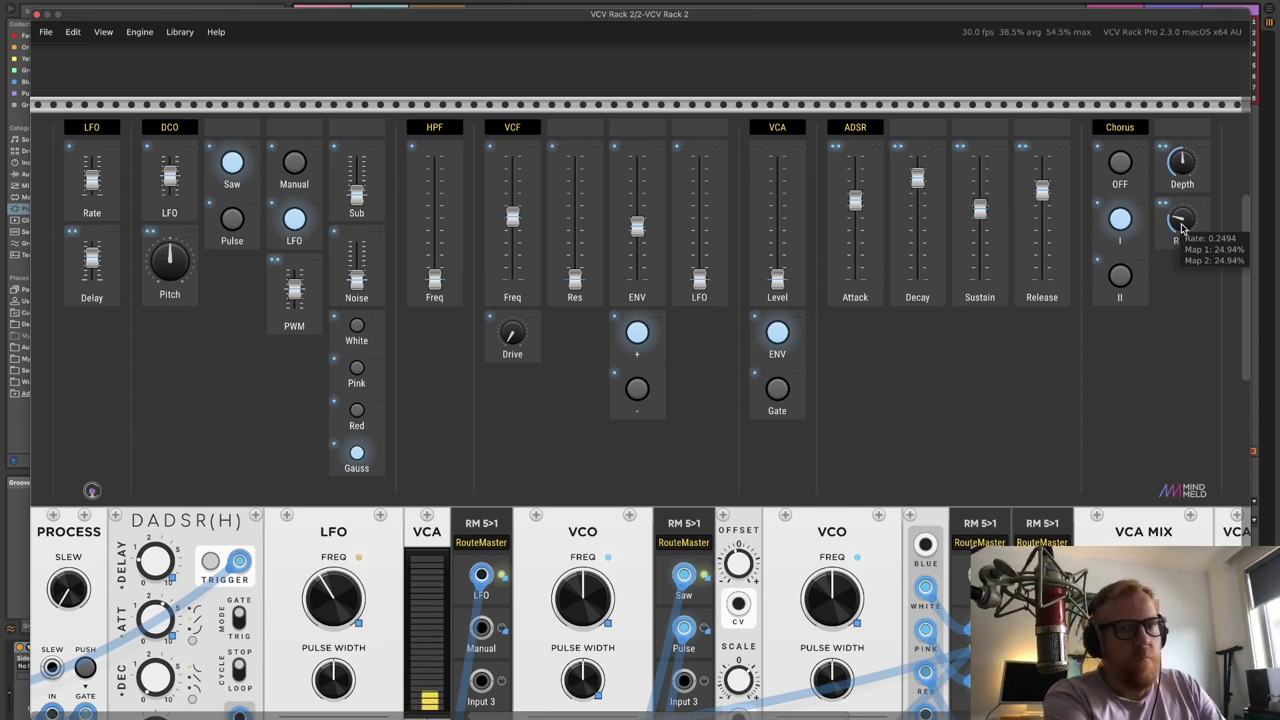
{"action": "left_click_drag", "start_coordinate": [1050, 188], "coordinate": [1047, 190]}
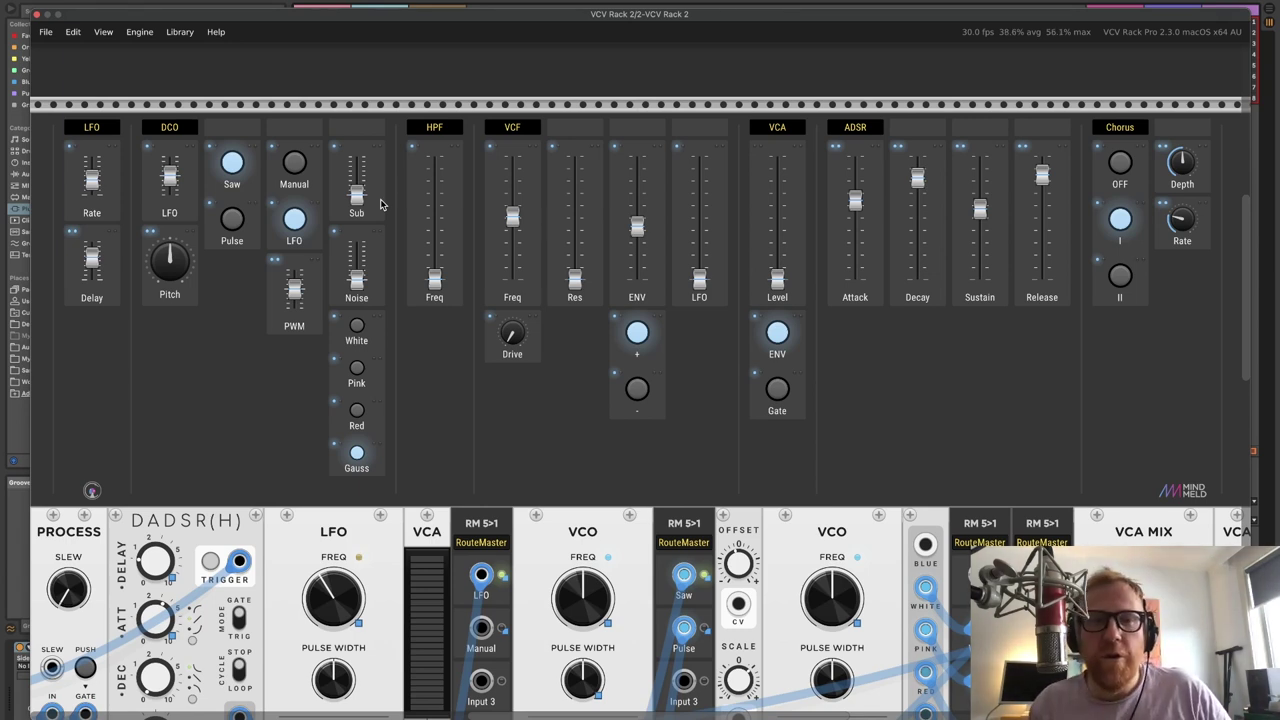
Raise the sub oscillator level to just under half and try out the HPF frequency, returning it to 0.
{"action": "mouse_move", "coordinate": [362, 207]}
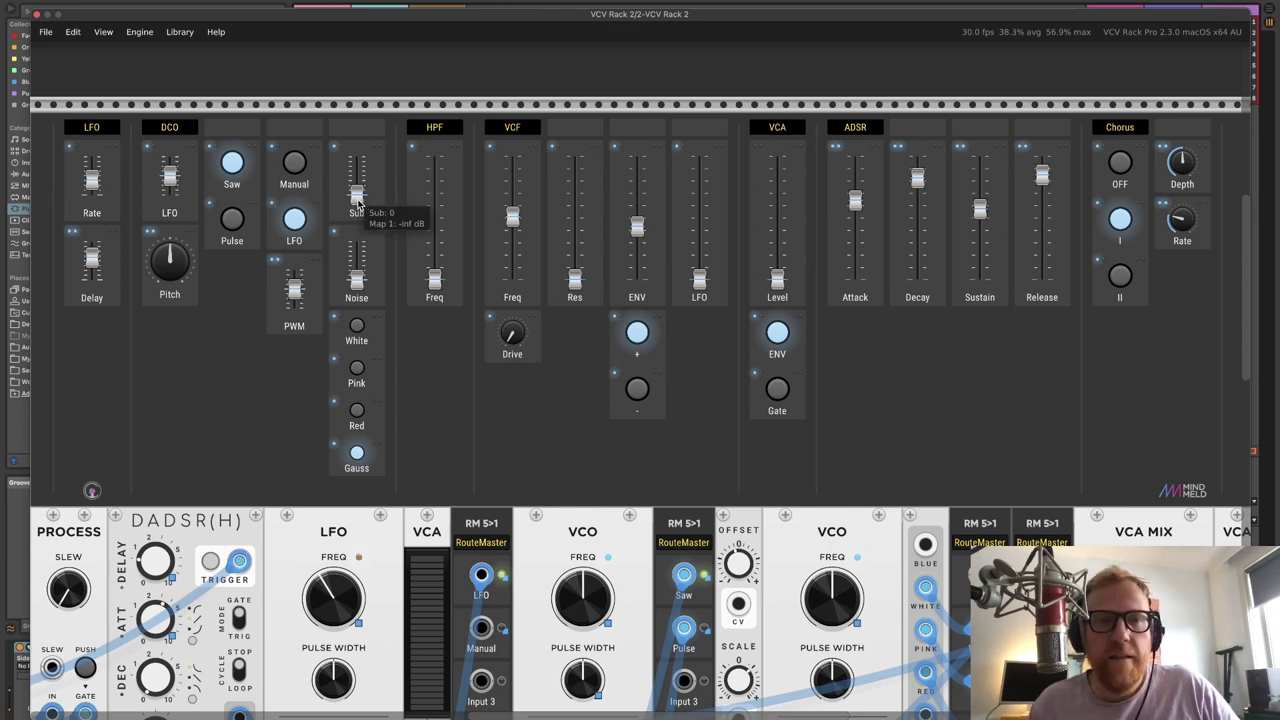
{"action": "mouse_move", "coordinate": [360, 203]}
{"action": "left_mouse_down"}
{"action": "mouse_move", "coordinate": [360, 188]}
{"action": "mouse_move", "coordinate": [358, 199]}
{"action": "left_mouse_up"}
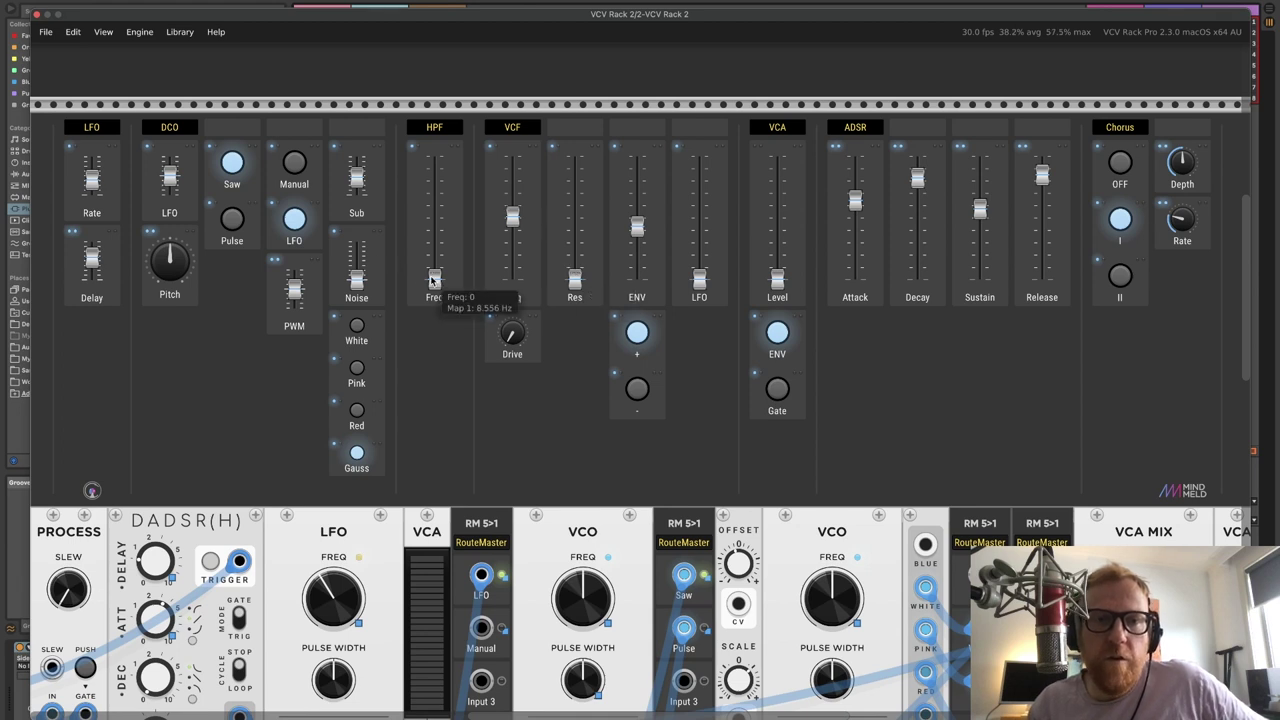
{"action": "mouse_move", "coordinate": [435, 277]}
{"action": "left_mouse_down"}
{"action": "mouse_move", "coordinate": [435, 210]}
{"action": "mouse_move", "coordinate": [435, 284]}
{"action": "left_mouse_up"}
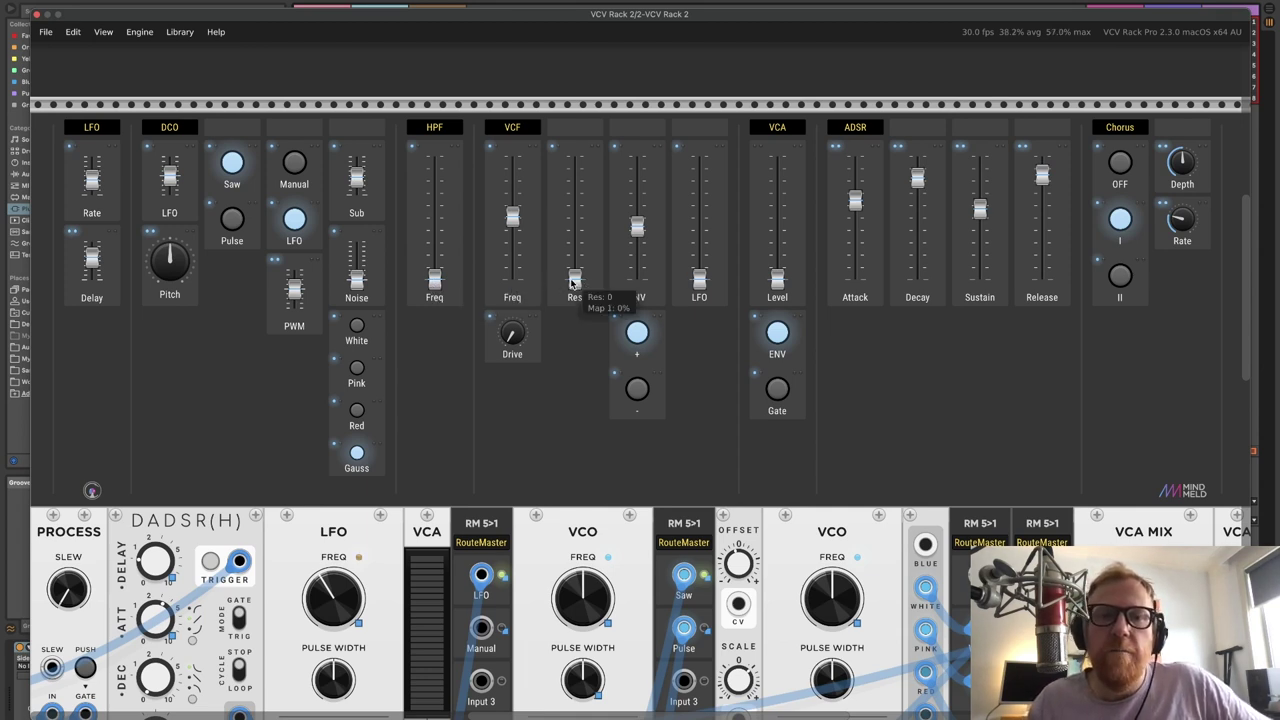
Raise the VCF resonance to about 0.4 and try out the VCF's LFO modulation amount, returning it to 0.
{"action": "left_click_drag", "start_coordinate": [575, 279], "coordinate": [575, 230]}
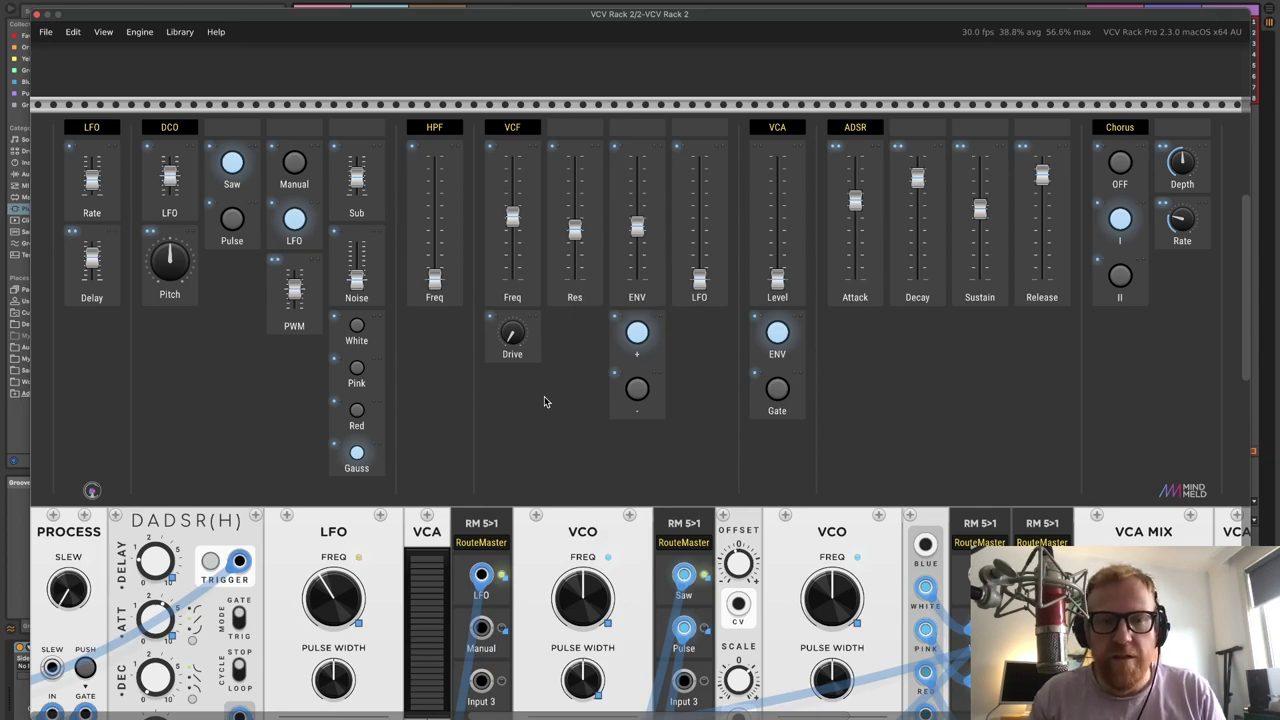
{"action": "scroll", "coordinate": [535, 440], "scroll_direction": "down", "scroll_amount": 10}
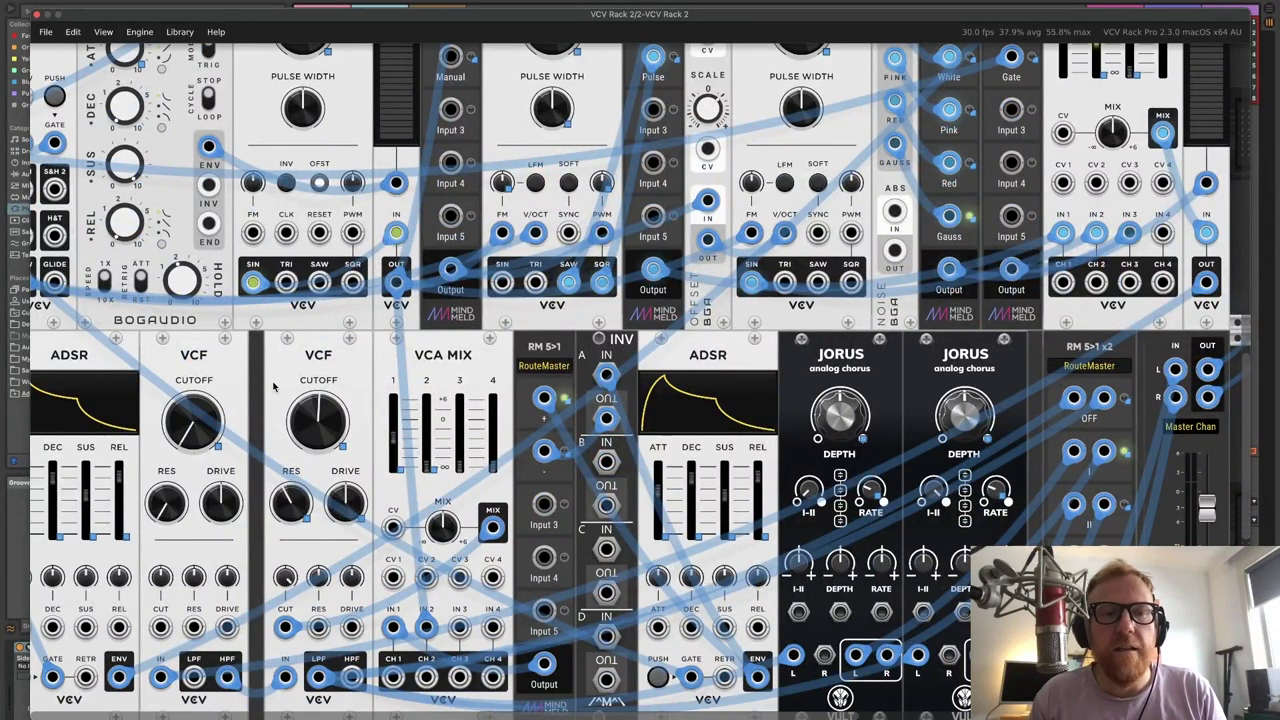
{"action": "scroll", "coordinate": [285, 375], "scroll_direction": "up", "scroll_amount": 8}
{"action": "scroll", "coordinate": [310, 380], "scroll_direction": "up", "scroll_amount": 2}
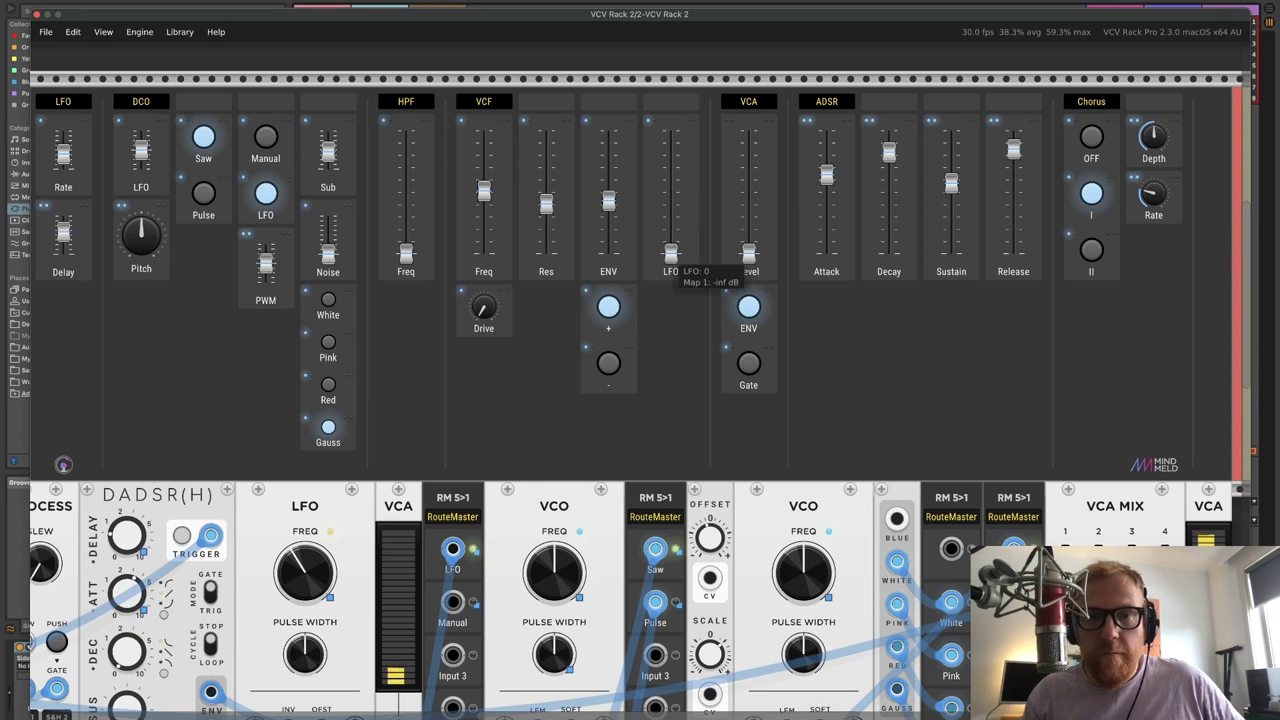
{"action": "mouse_move", "coordinate": [670, 253]}
{"action": "left_mouse_down"}
{"action": "mouse_move", "coordinate": [670, 199]}
{"action": "mouse_move", "coordinate": [670, 253]}
{"action": "left_mouse_up"}
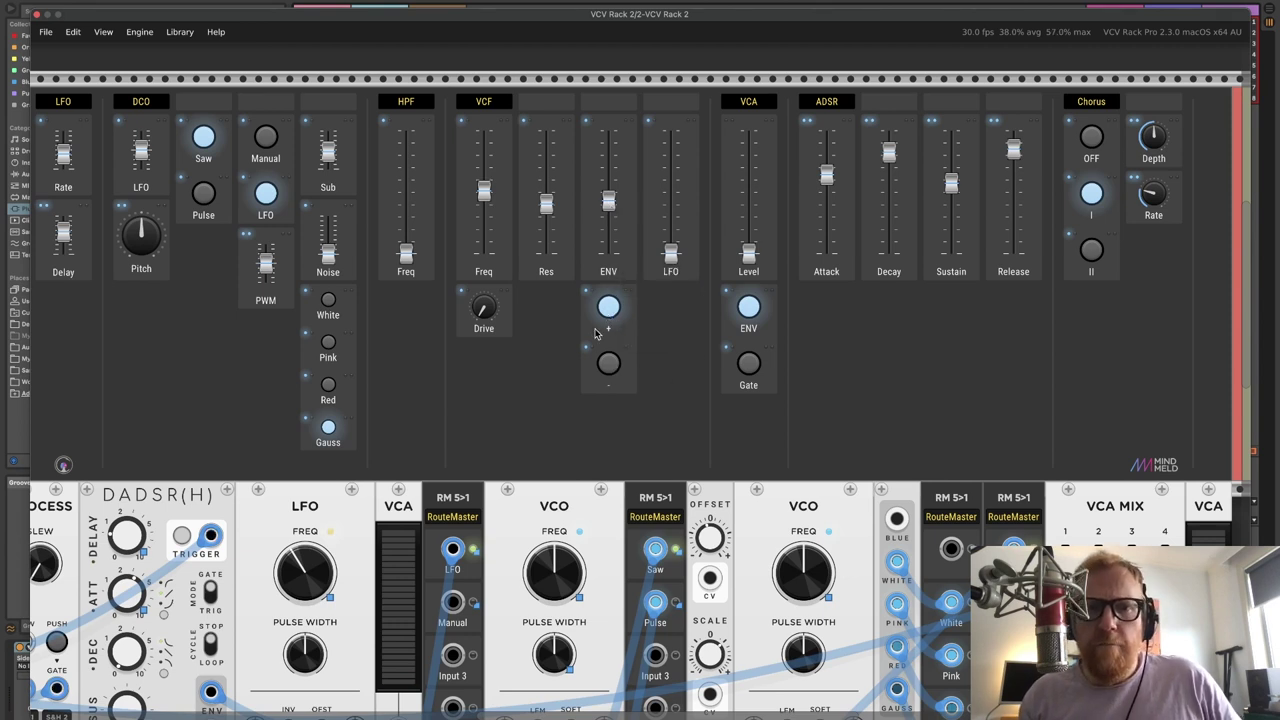
Switch the VCF envelope to negative polarity, and set ADSR attack to 0.736, decay to about 0.3 and sustain to about 0.15.
{"action": "left_click", "coordinate": [609, 366]}
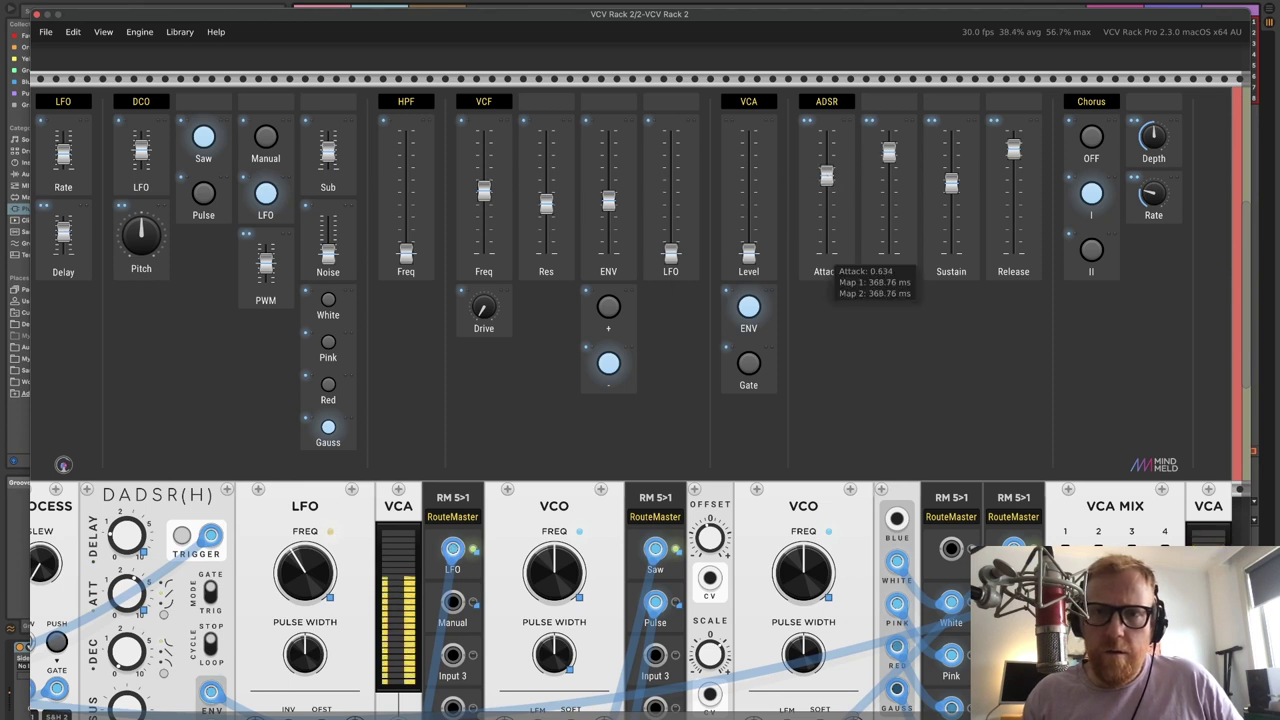
{"action": "left_click_drag", "start_coordinate": [826, 175], "coordinate": [826, 218]}
{"action": "left_click_drag", "start_coordinate": [885, 146], "coordinate": [826, 162]}
{"action": "left_click_drag", "start_coordinate": [951, 183], "coordinate": [951, 235]}
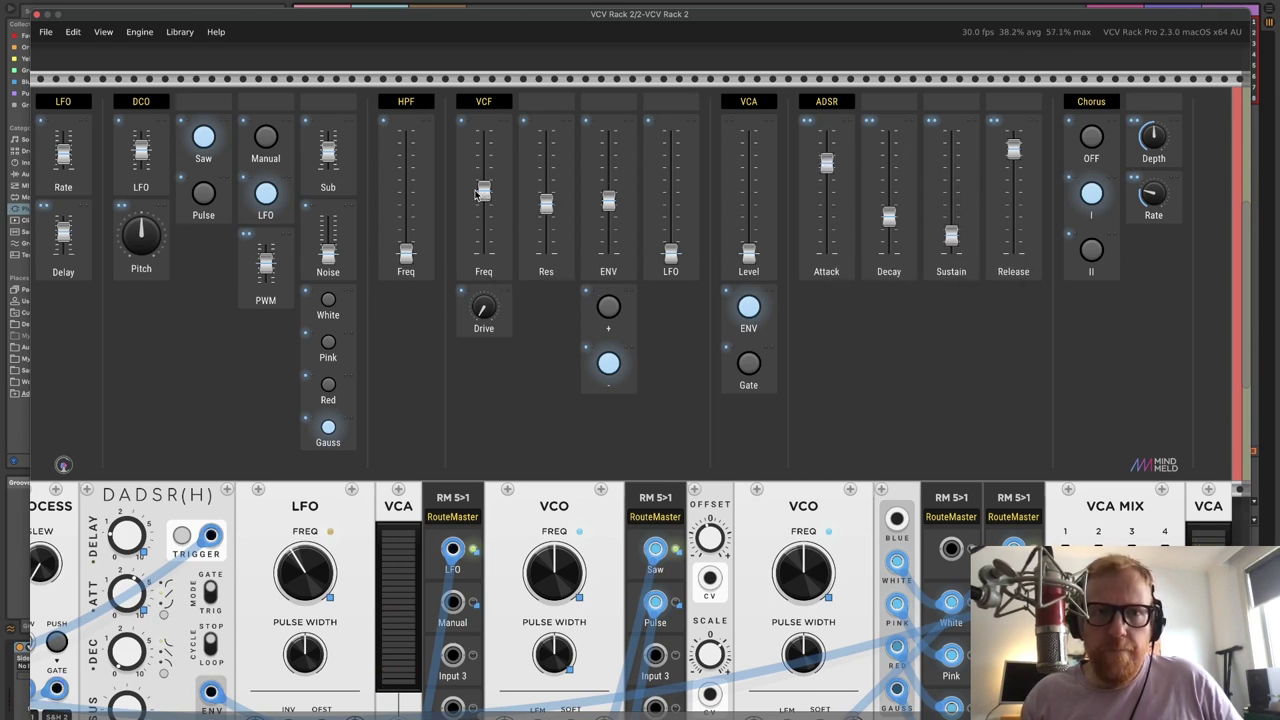
Raise the VCF frequency to about 0.85 and set ADSR attack to about 0.3, decay to about 0.7 and release to about 0.6.
{"action": "mouse_move", "coordinate": [477, 195]}
{"action": "left_mouse_down"}
{"action": "mouse_move", "coordinate": [479, 155]}
{"action": "mouse_move", "coordinate": [484, 200]}
{"action": "left_mouse_up"}
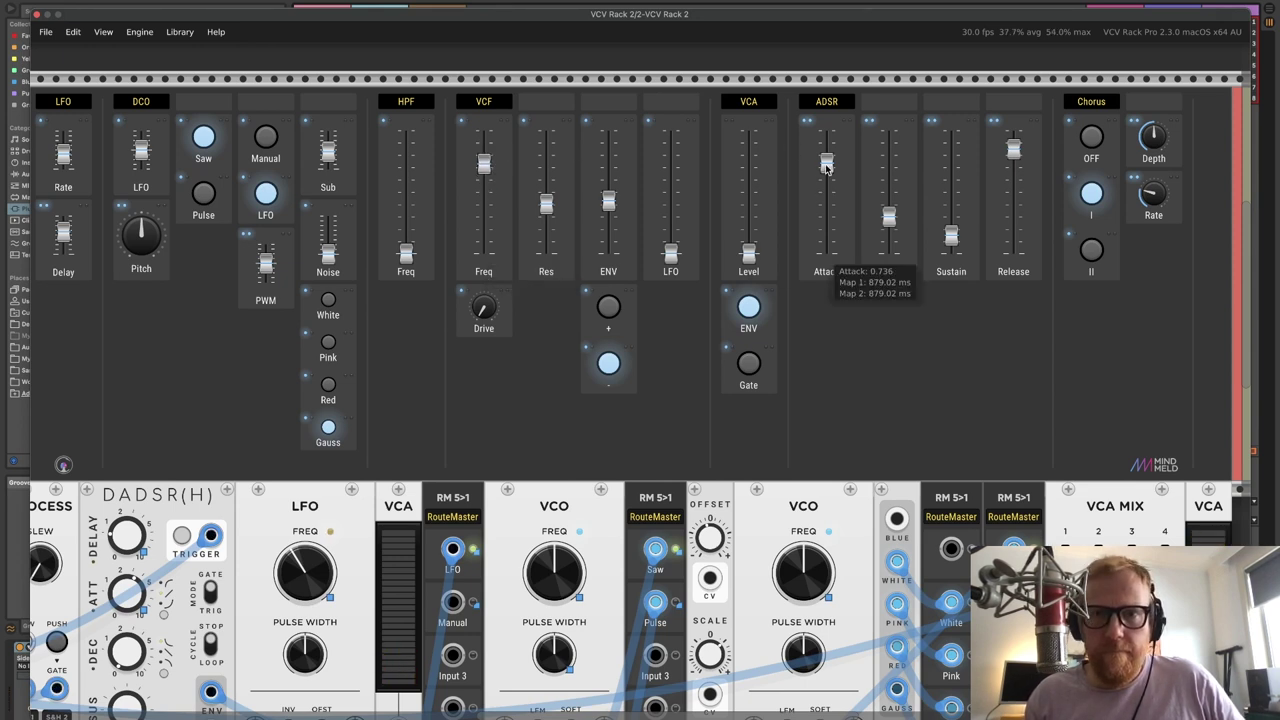
{"action": "left_click_drag", "start_coordinate": [826, 162], "coordinate": [889, 170]}
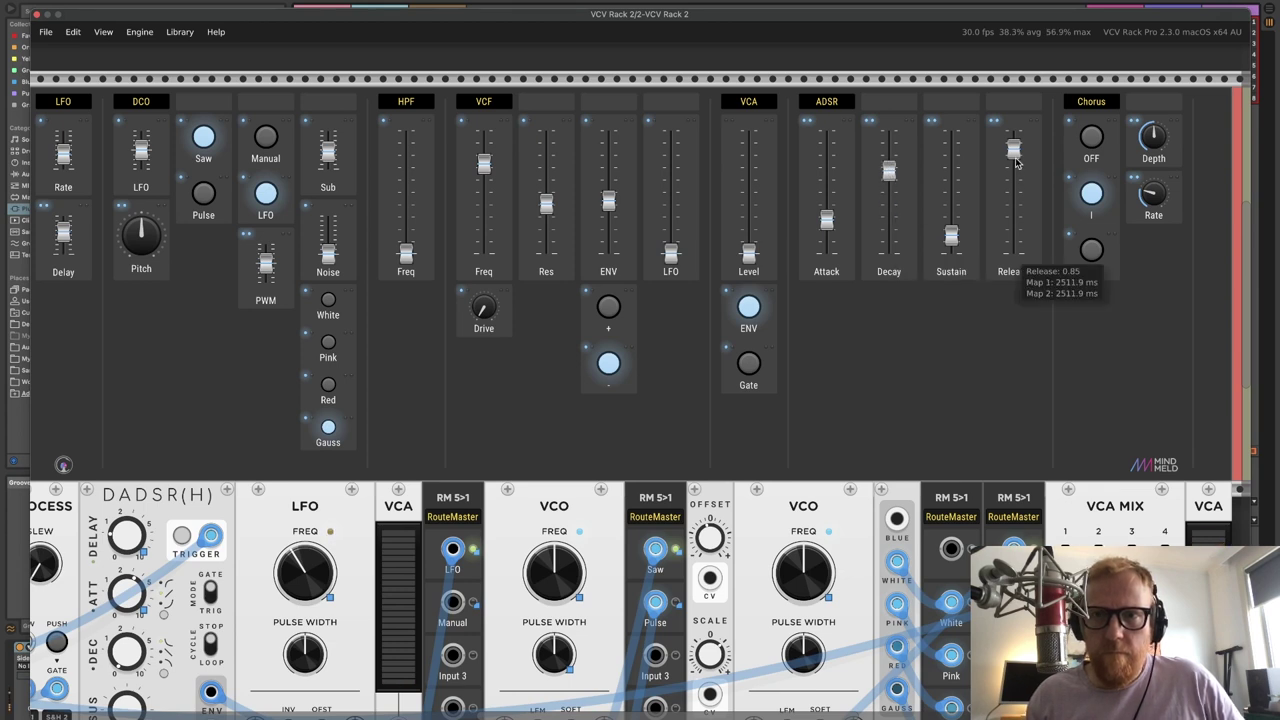
{"action": "left_click_drag", "start_coordinate": [1016, 162], "coordinate": [1016, 189]}
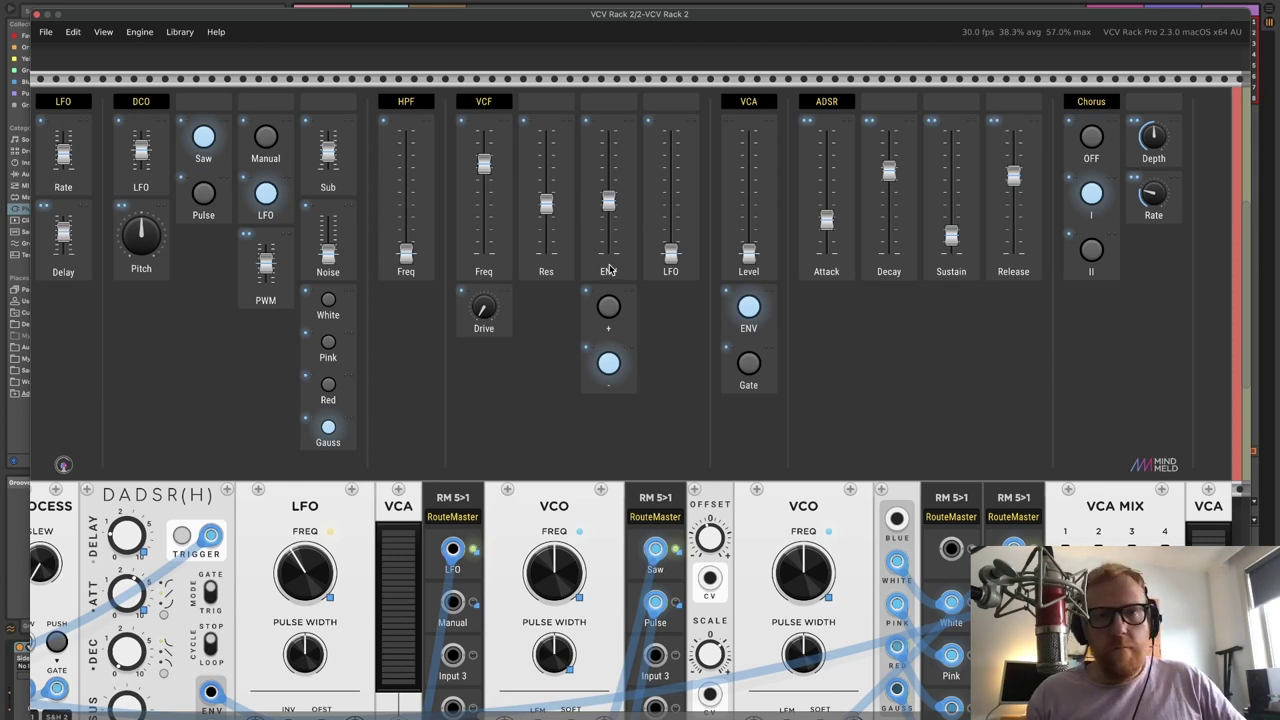
{"action": "mouse_move", "coordinate": [484, 163]}
{"action": "left_mouse_down"}
{"action": "mouse_move", "coordinate": [484, 148]}
{"action": "mouse_move", "coordinate": [478, 168]}
{"action": "left_mouse_up"}
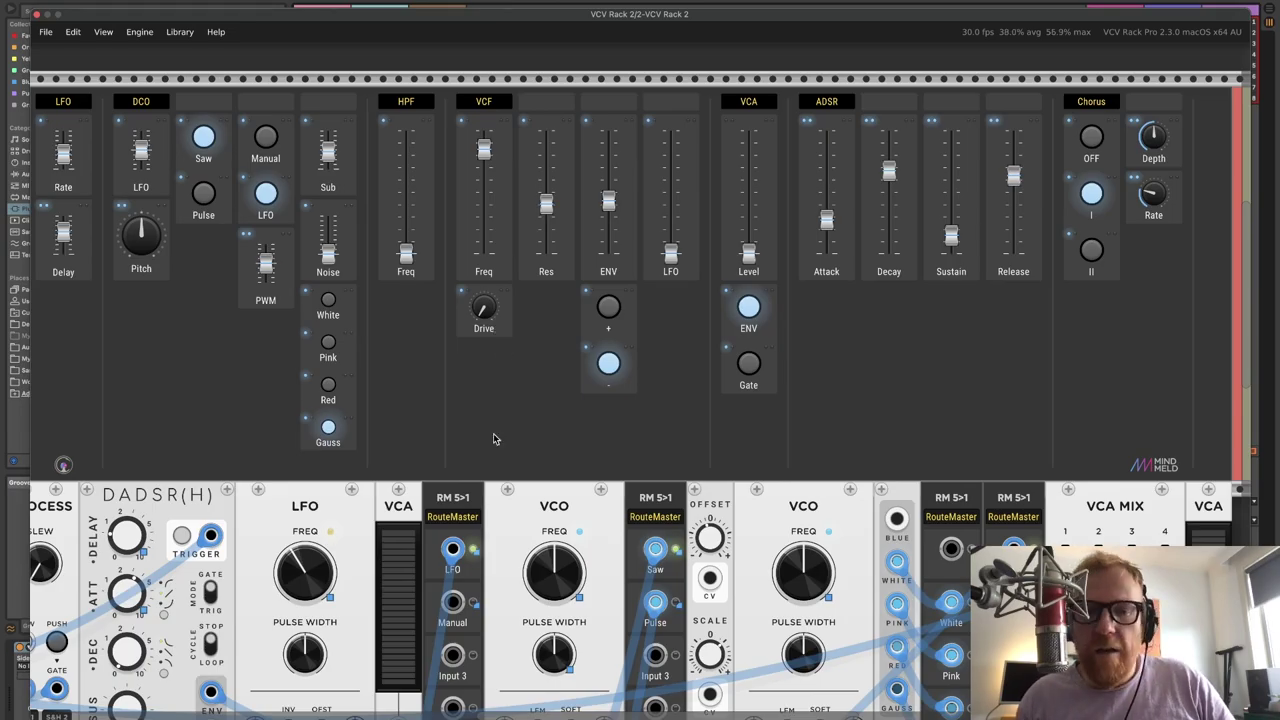
Try raising the VCF drive to about 0.43 and return it to 0.
{"action": "scroll", "coordinate": [538, 437], "scroll_direction": "down", "scroll_amount": 10}
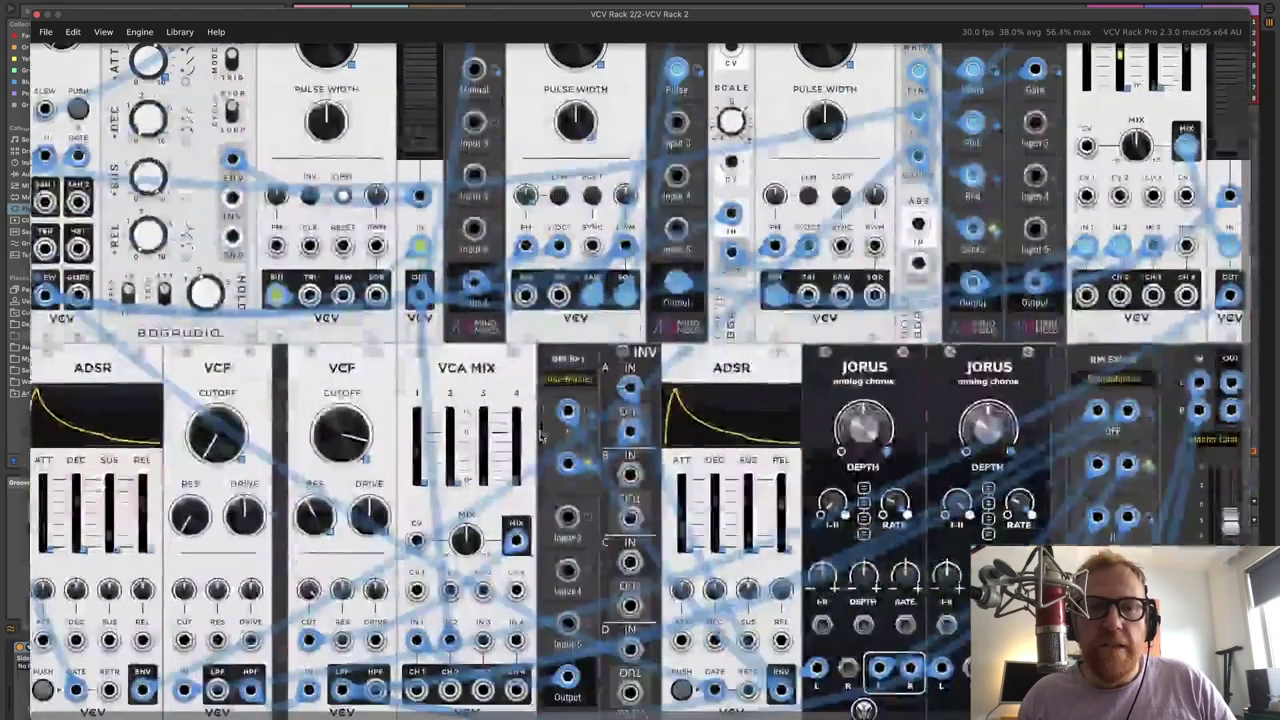
{"action": "scroll", "coordinate": [357, 555], "scroll_direction": "up", "scroll_amount": 10}
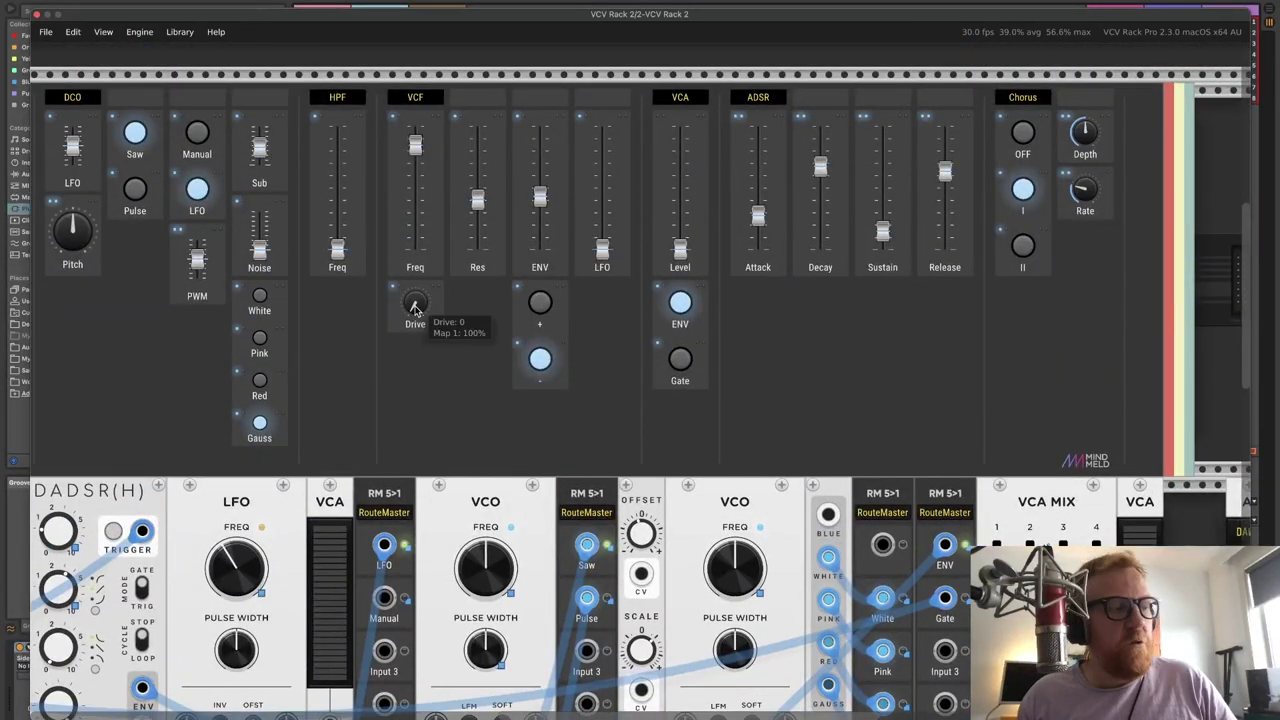
{"action": "left_click_drag", "start_coordinate": [417, 311], "coordinate": [417, 280]}
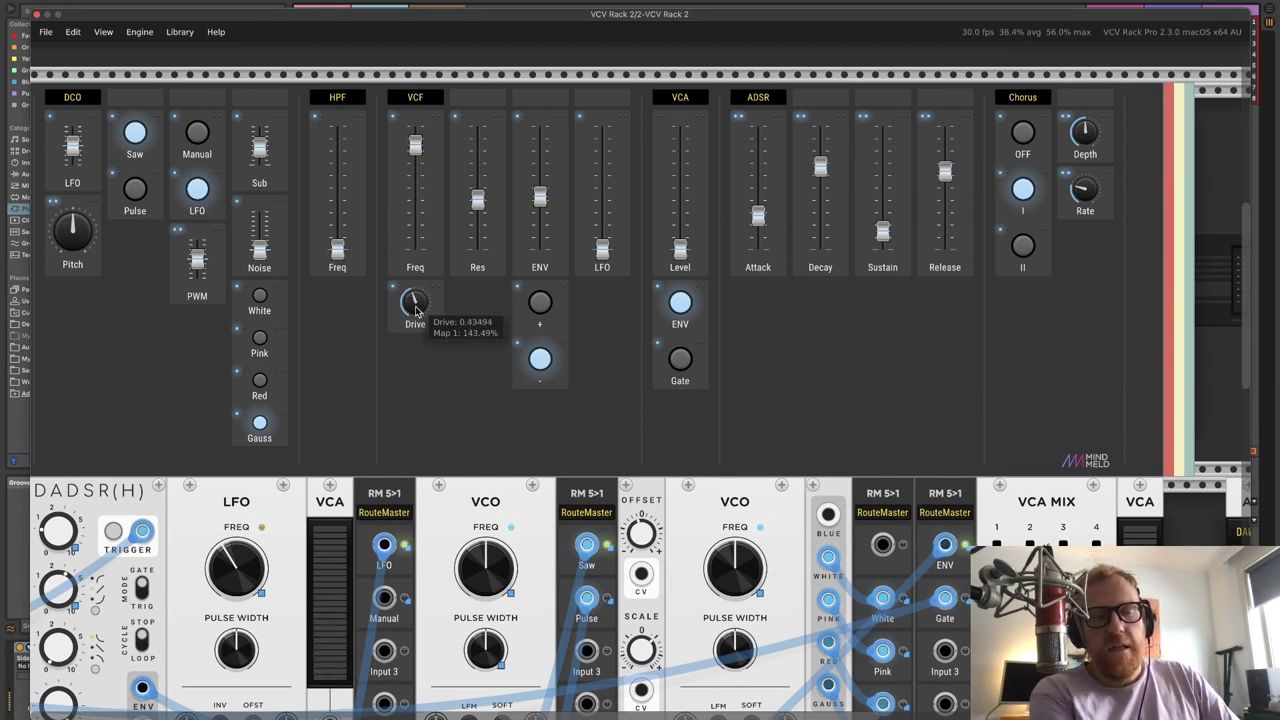
{"action": "left_click_drag", "start_coordinate": [417, 311], "coordinate": [445, 324]}
Raise the noise level to 0.694 and open the VCF frequency to its maximum.
{"action": "scroll", "coordinate": [614, 373], "scroll_direction": "down", "scroll_amount": 2}
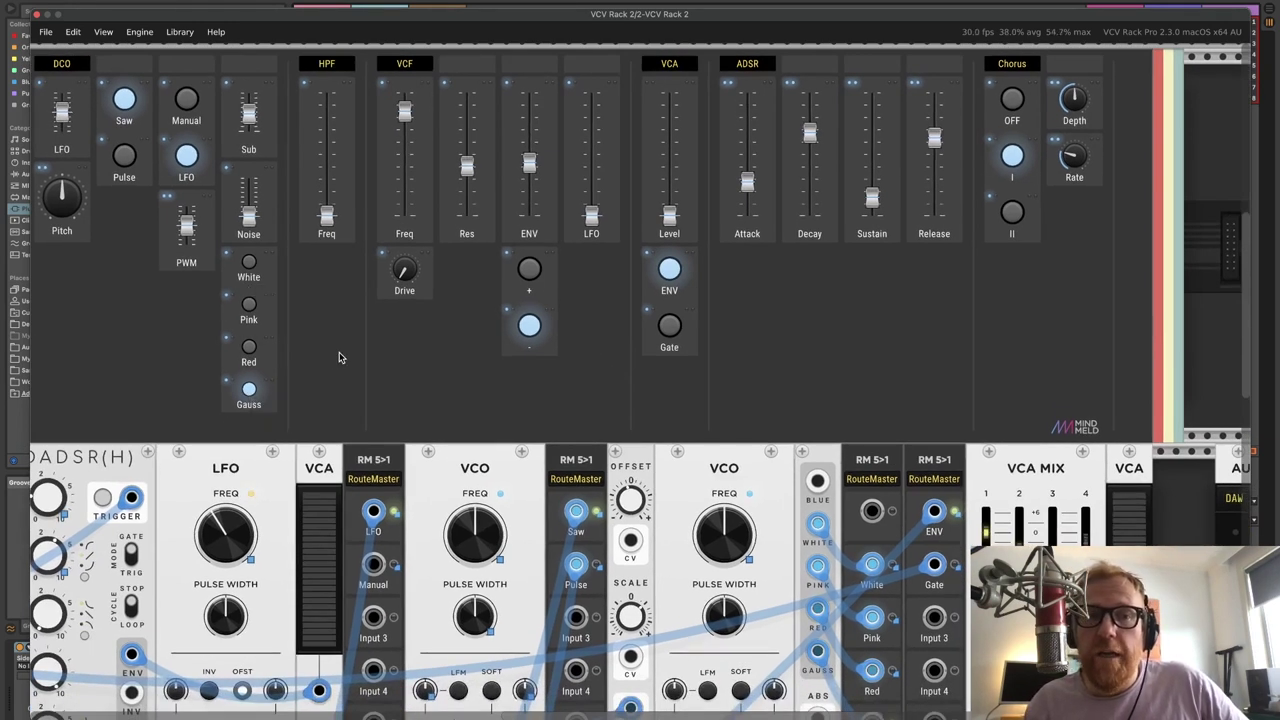
{"action": "mouse_move", "coordinate": [248, 217]}
{"action": "left_mouse_down"}
{"action": "mouse_move", "coordinate": [248, 192]}
{"action": "mouse_move", "coordinate": [248, 213]}
{"action": "left_mouse_up"}
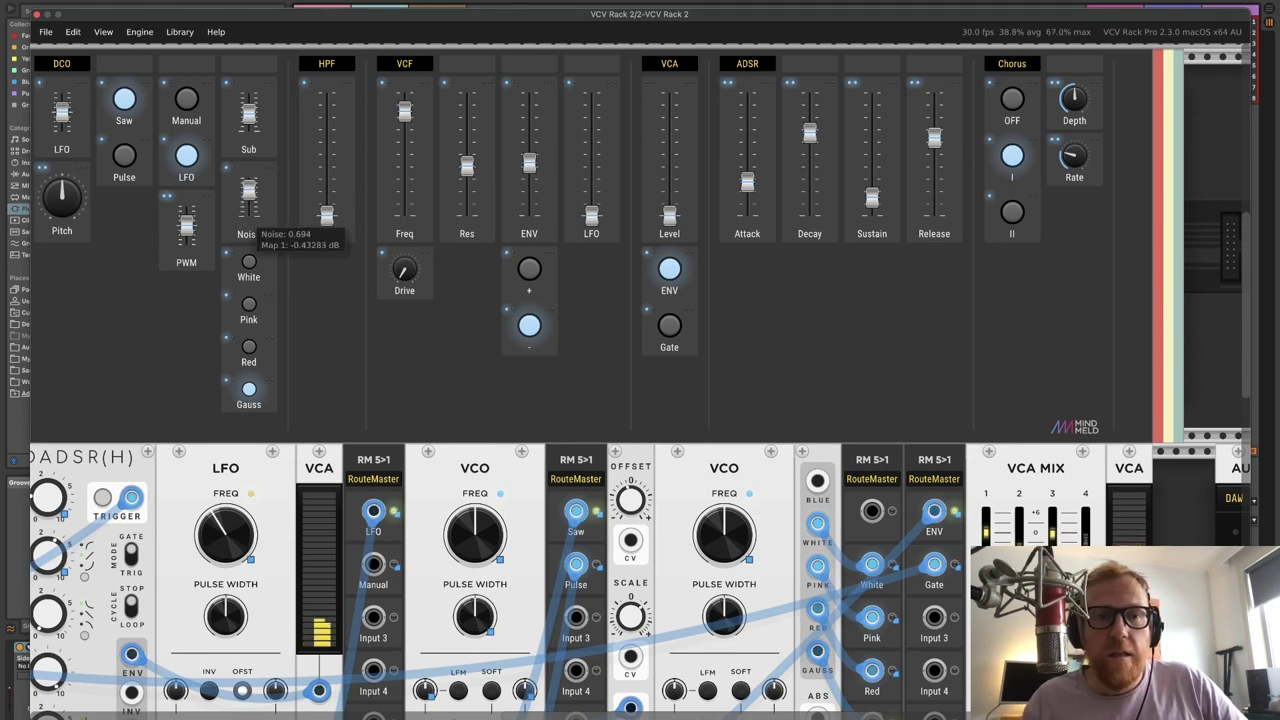
{"action": "left_click_drag", "start_coordinate": [403, 217], "coordinate": [403, 203]}
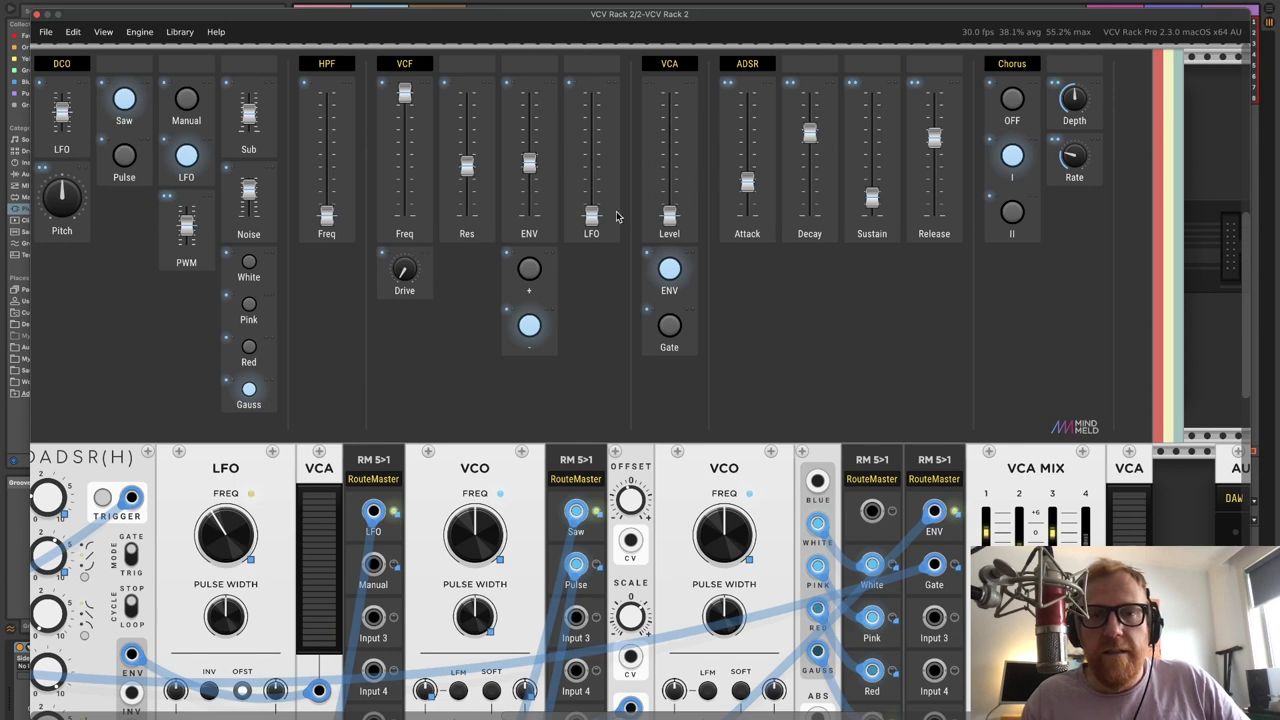
Lower the VCF envelope amount to its minimum and try the White, Pink and Red noise types before returning to Gauss.
{"action": "left_click_drag", "start_coordinate": [527, 164], "coordinate": [529, 215]}
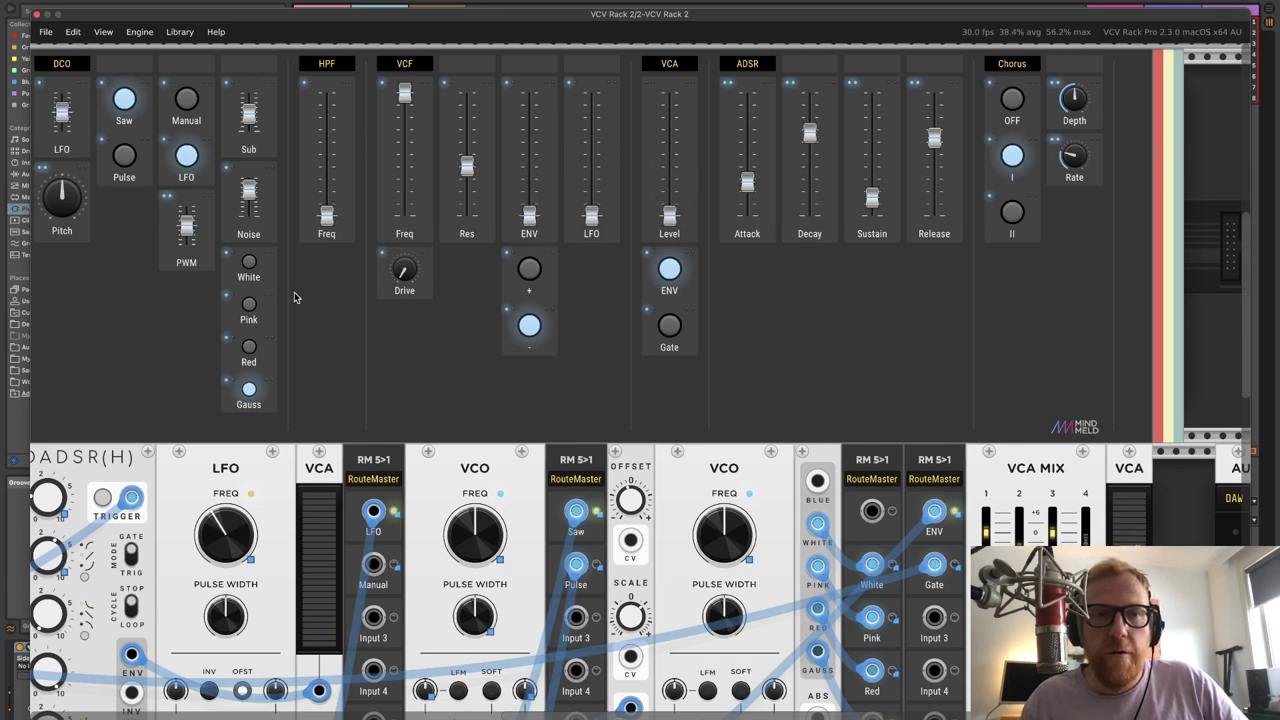
{"action": "left_click", "coordinate": [249, 263]}
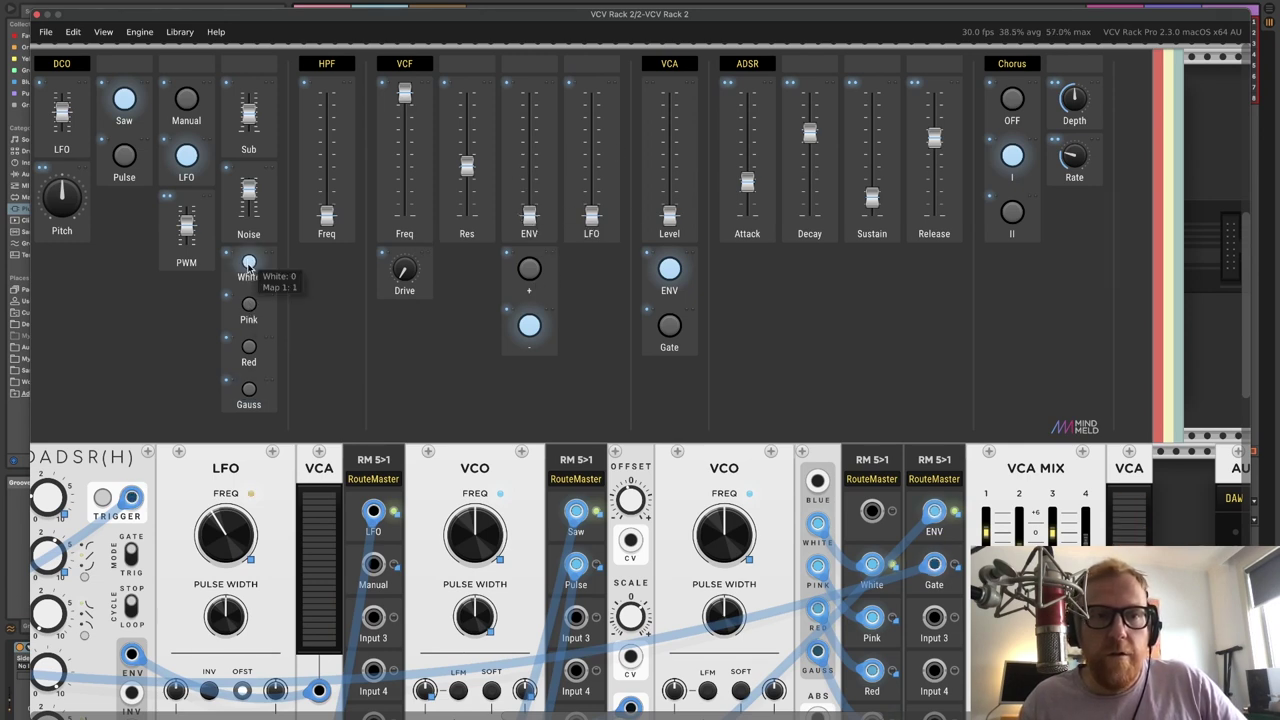
{"action": "left_click", "coordinate": [249, 306]}
{"action": "left_click", "coordinate": [249, 348]}
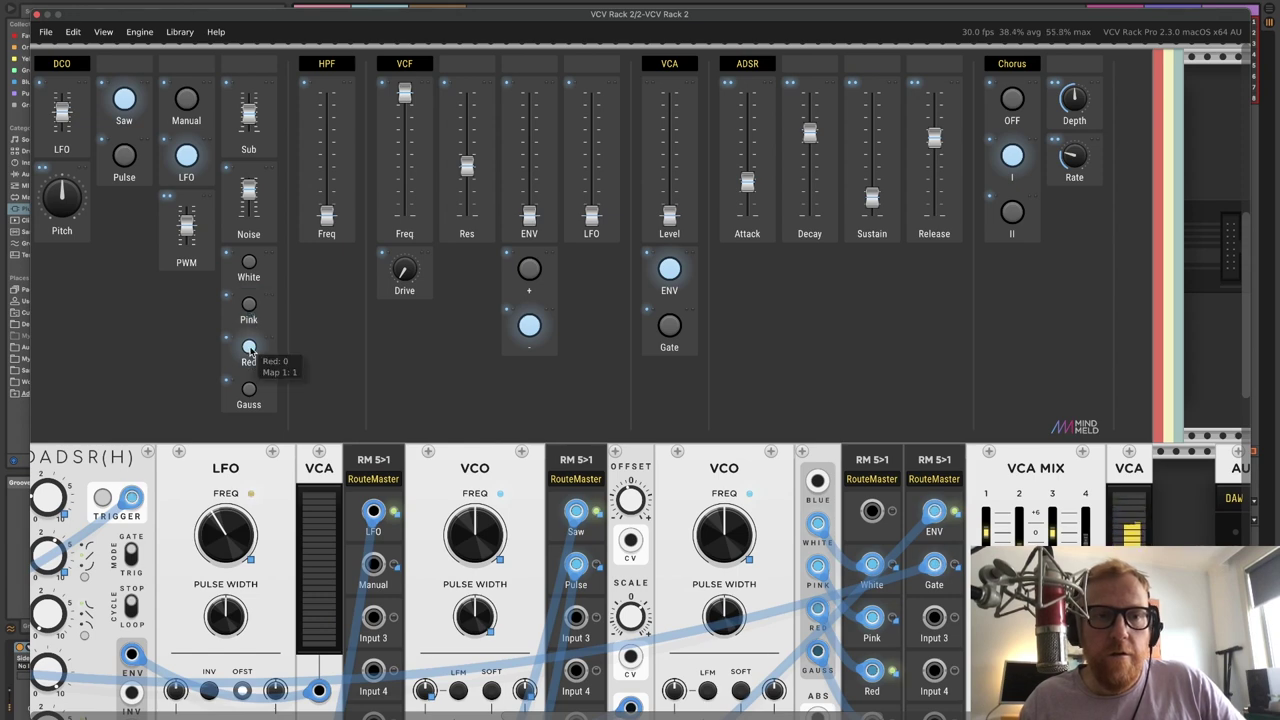
{"action": "left_click", "coordinate": [249, 389]}
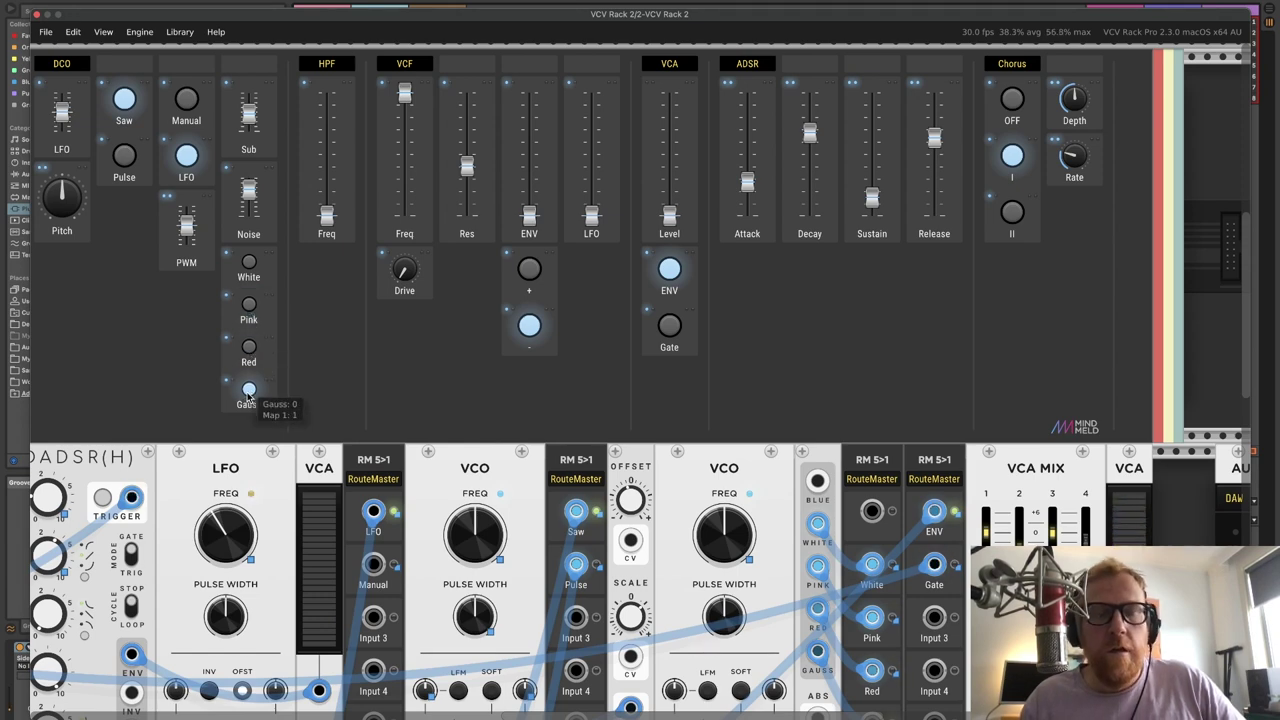
Examine the noise routing and the two Jorus chorus modules with their RouteMaster switch in the lower row.
{"action": "scroll", "coordinate": [520, 420], "scroll_direction": "down", "scroll_amount": 3}
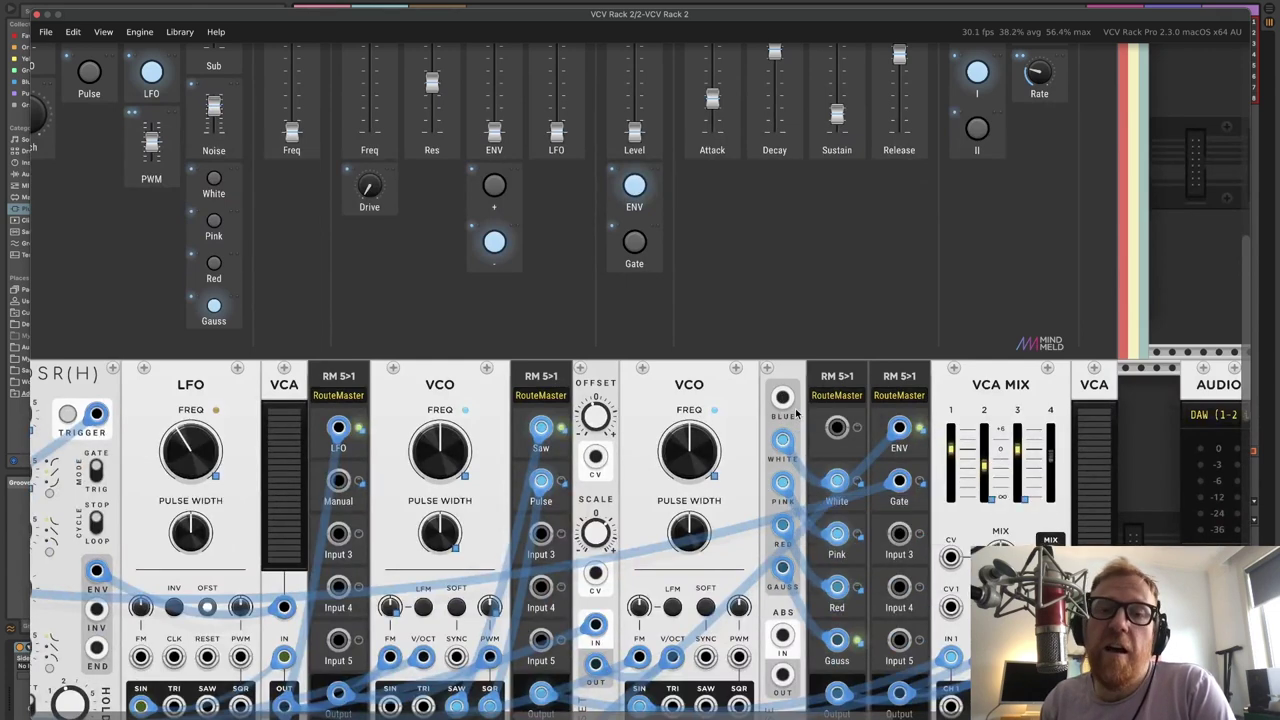
{"action": "scroll", "coordinate": [321, 291], "scroll_direction": "up", "scroll_amount": 1}
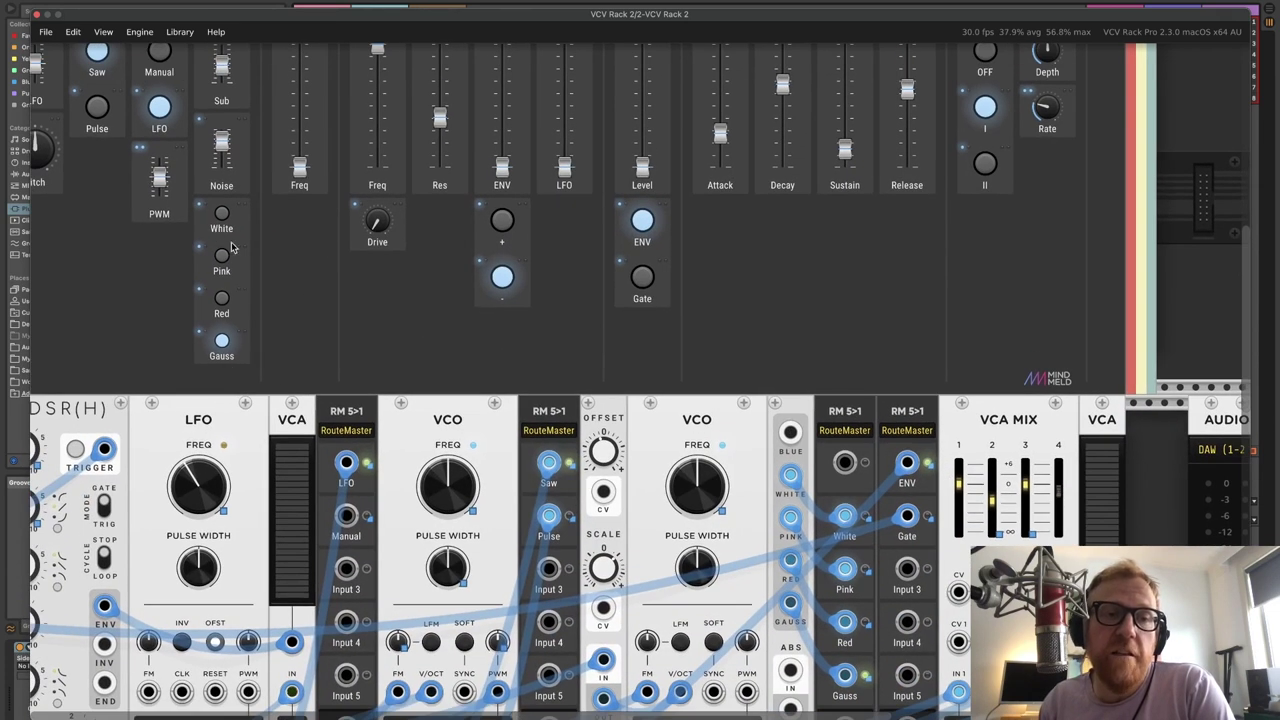
{"action": "scroll", "coordinate": [519, 299], "scroll_direction": "up", "scroll_amount": 2}
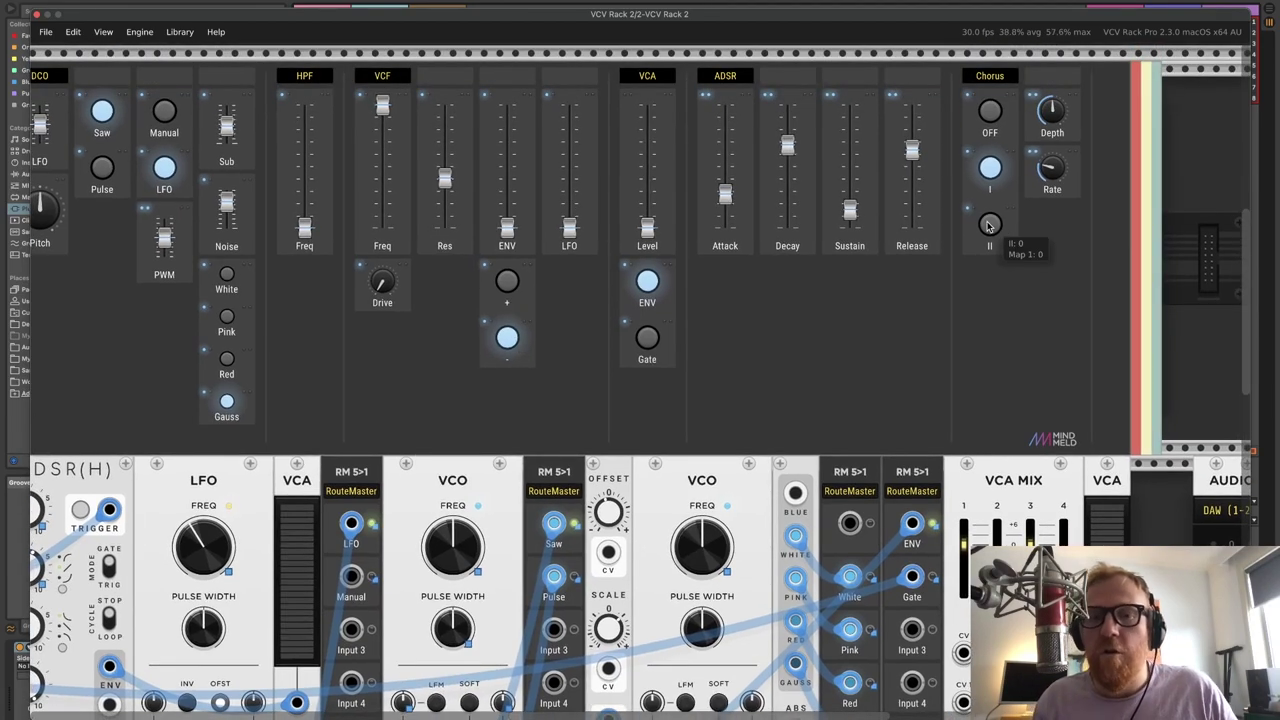
{"action": "scroll", "coordinate": [988, 226], "scroll_direction": "down", "scroll_amount": 20}
{"action": "scroll", "coordinate": [836, 373], "scroll_direction": "up", "scroll_amount": 6}
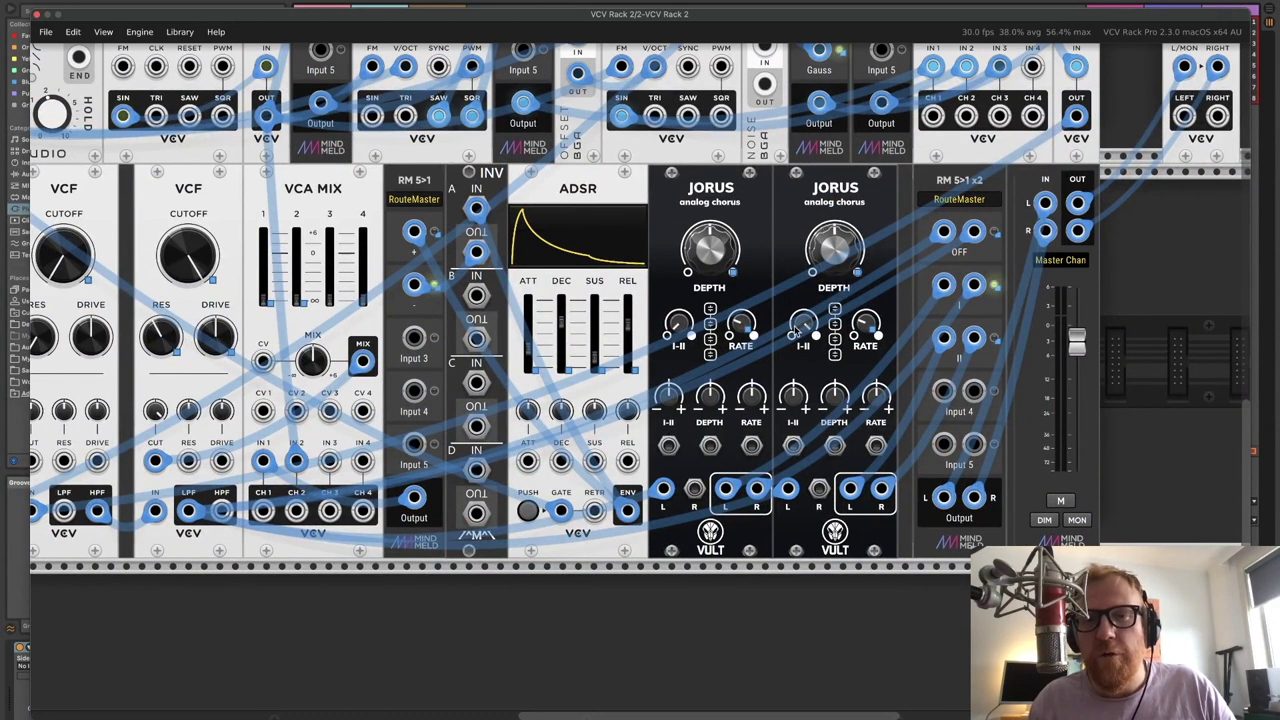
{"action": "mouse_move", "coordinate": [680, 330]}
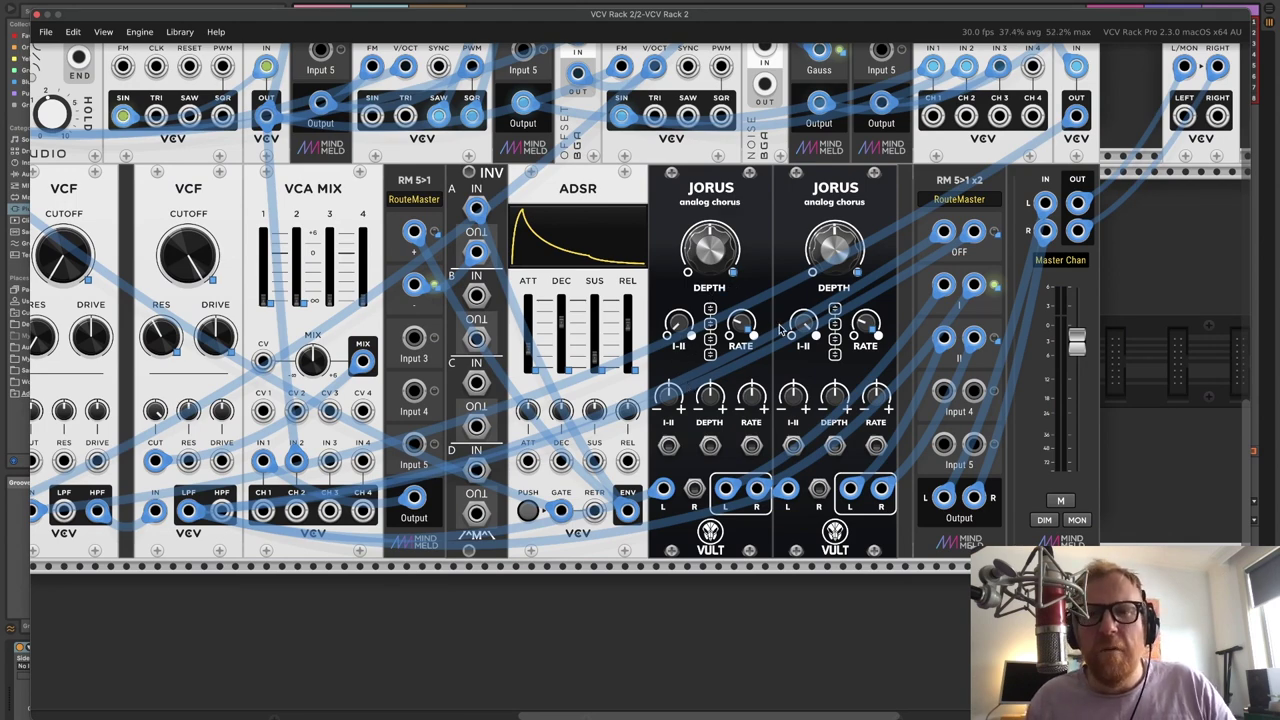
{"action": "scroll", "coordinate": [779, 329], "scroll_direction": "up", "scroll_amount": 1}
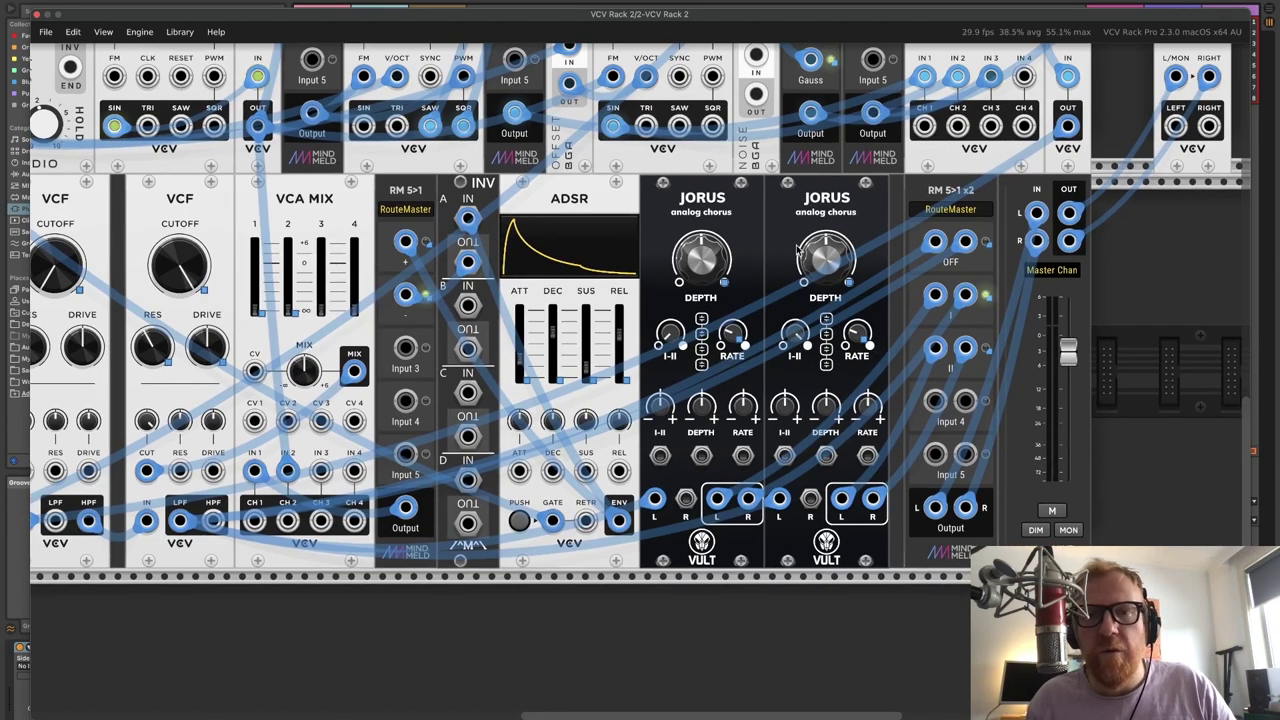
{"action": "scroll", "coordinate": [796, 245], "scroll_direction": "up", "scroll_amount": 15}
{"action": "scroll", "coordinate": [900, 240], "scroll_direction": "down", "scroll_amount": 5}
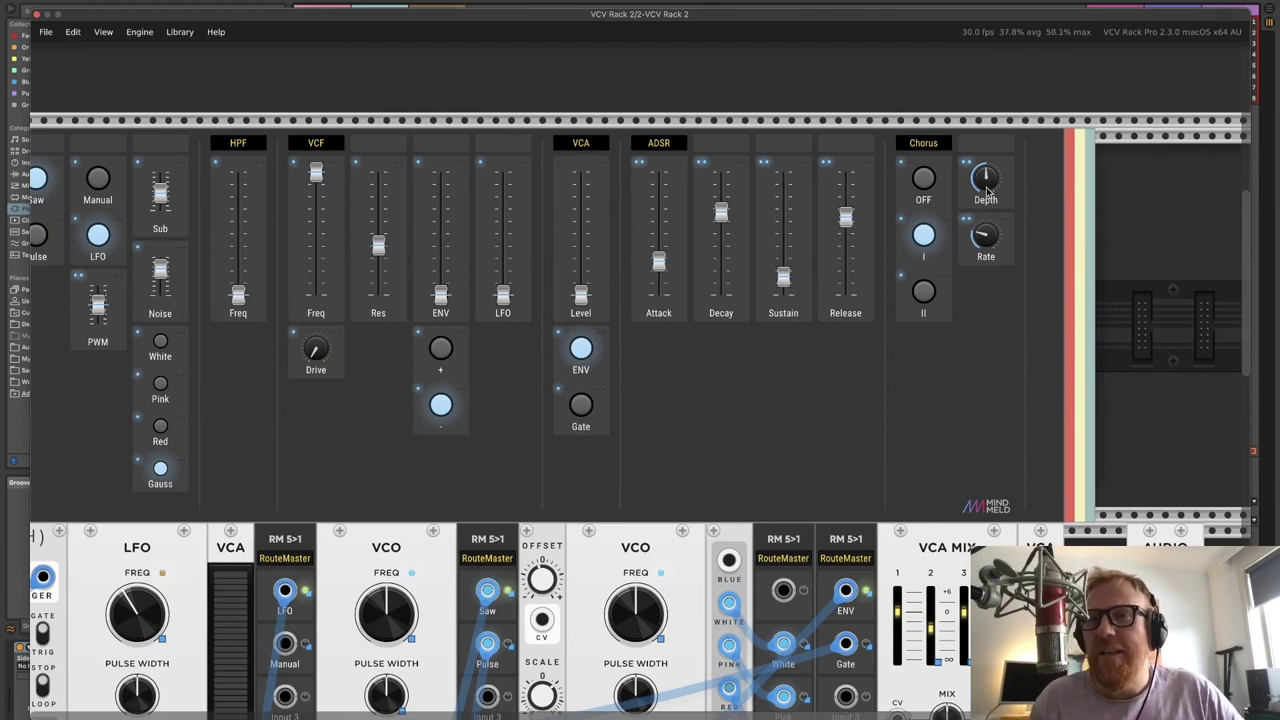
Switch the chorus to II, raise its depth to about 0.7 and rate to 0.59, comparing it with mode I before returning to II.
{"action": "mouse_move", "coordinate": [985, 183]}
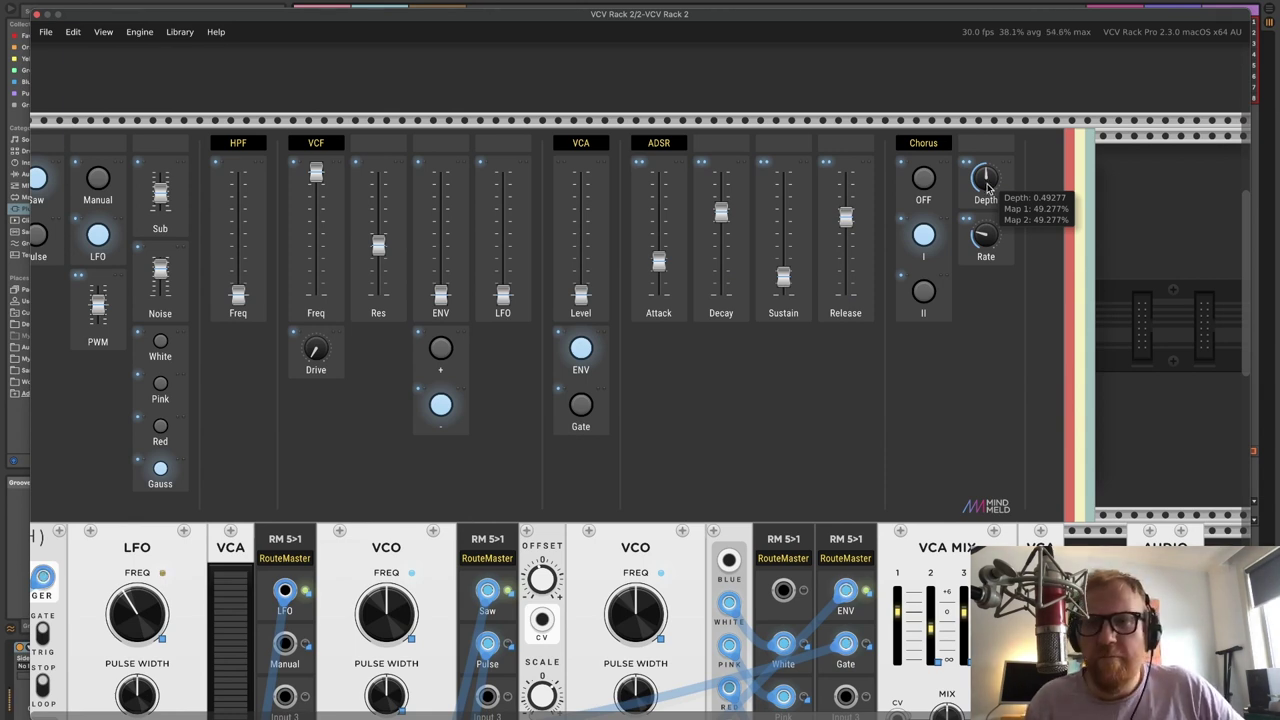
{"action": "left_click", "coordinate": [922, 293]}
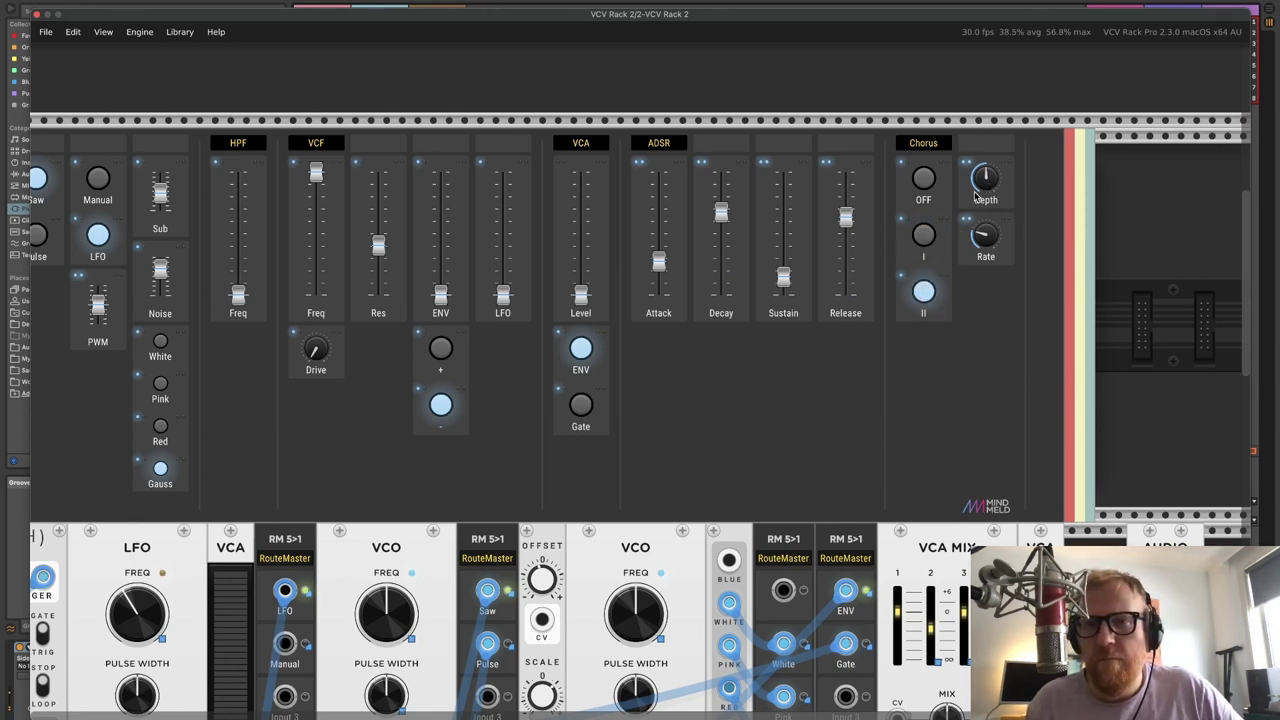
{"action": "left_click_drag", "start_coordinate": [985, 180], "coordinate": [987, 177]}
{"action": "mouse_move", "coordinate": [987, 243]}
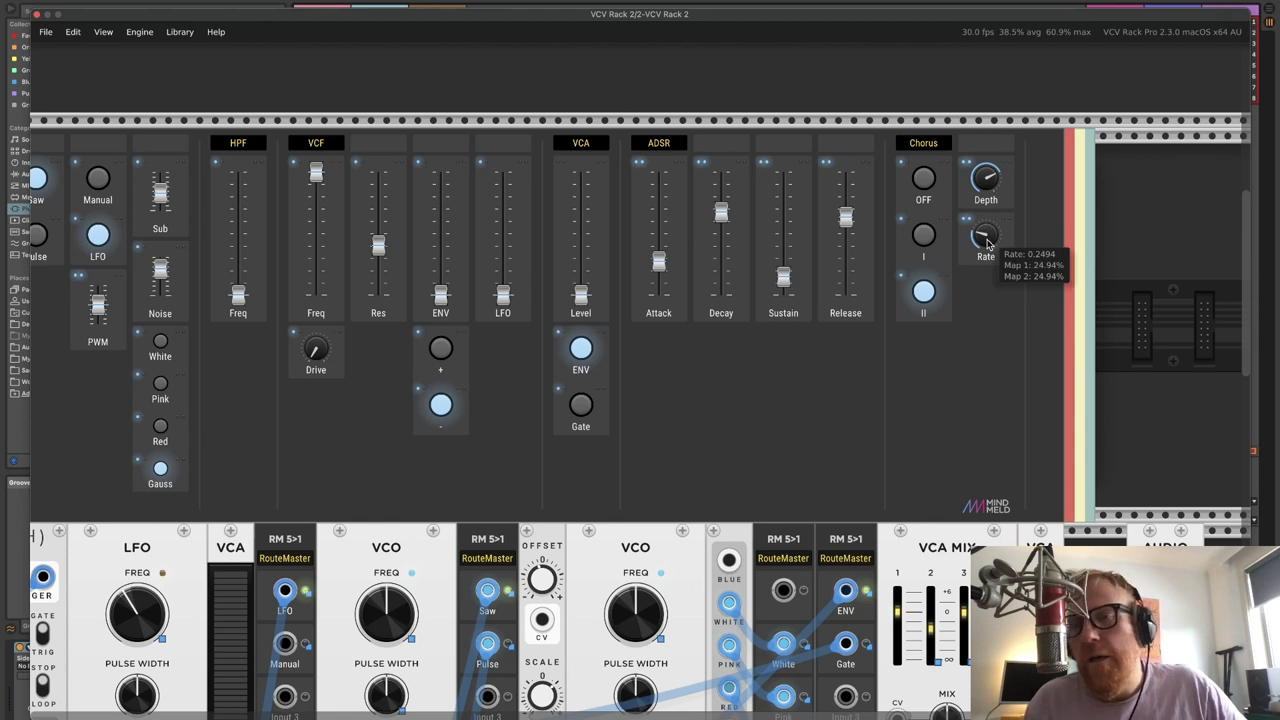
{"action": "mouse_move", "coordinate": [985, 235]}
{"action": "left_mouse_down"}
{"action": "mouse_move", "coordinate": [985, 200]}
{"action": "mouse_move", "coordinate": [983, 233]}
{"action": "left_mouse_up"}
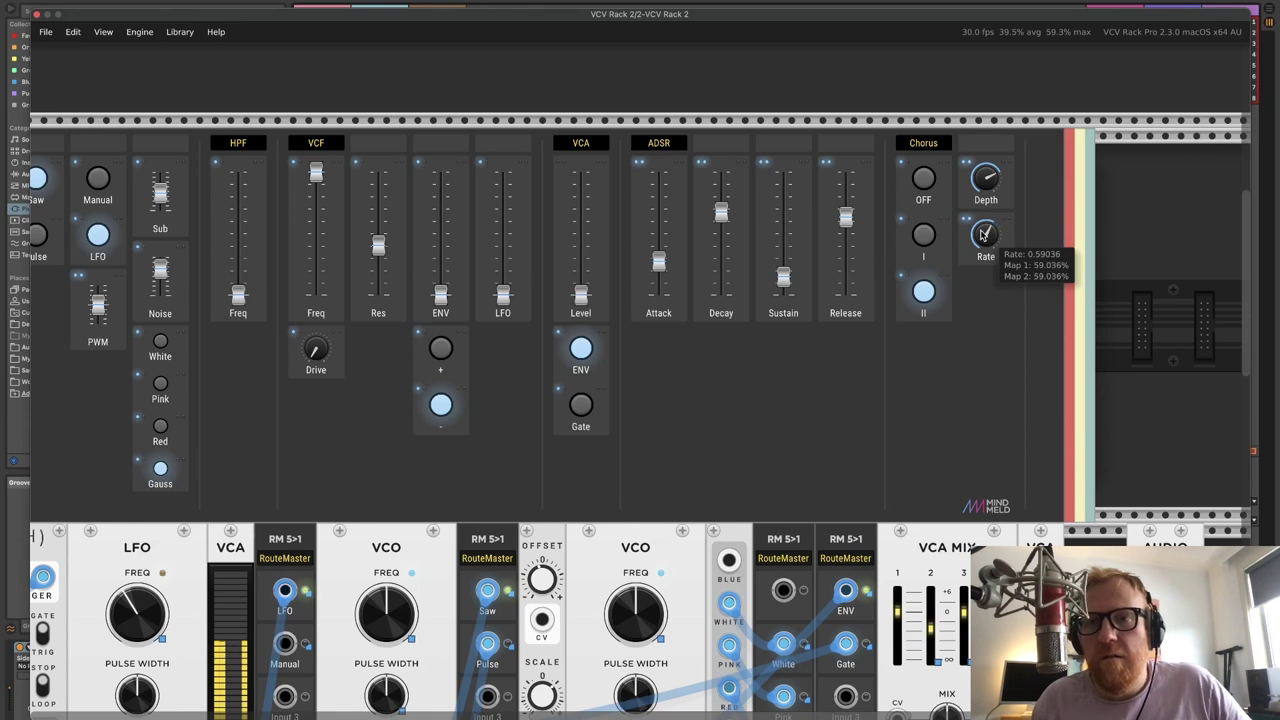
{"action": "left_click", "coordinate": [923, 238]}
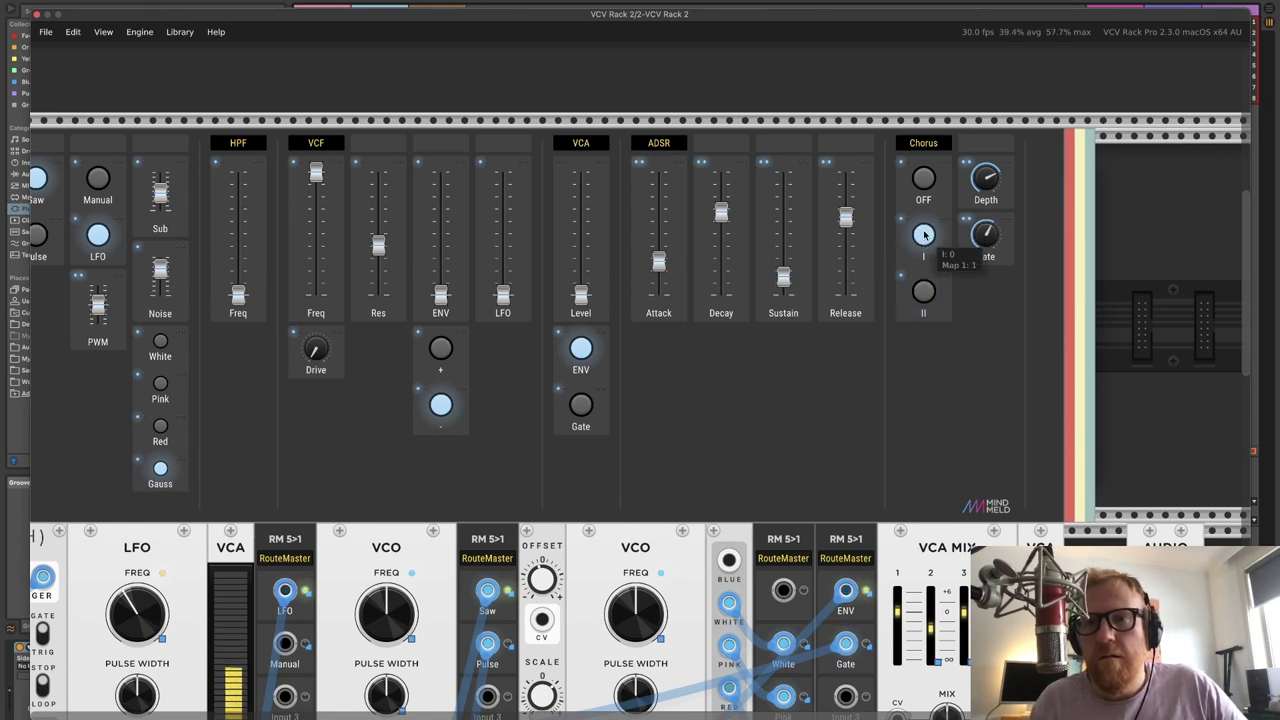
{"action": "left_click", "coordinate": [923, 291]}
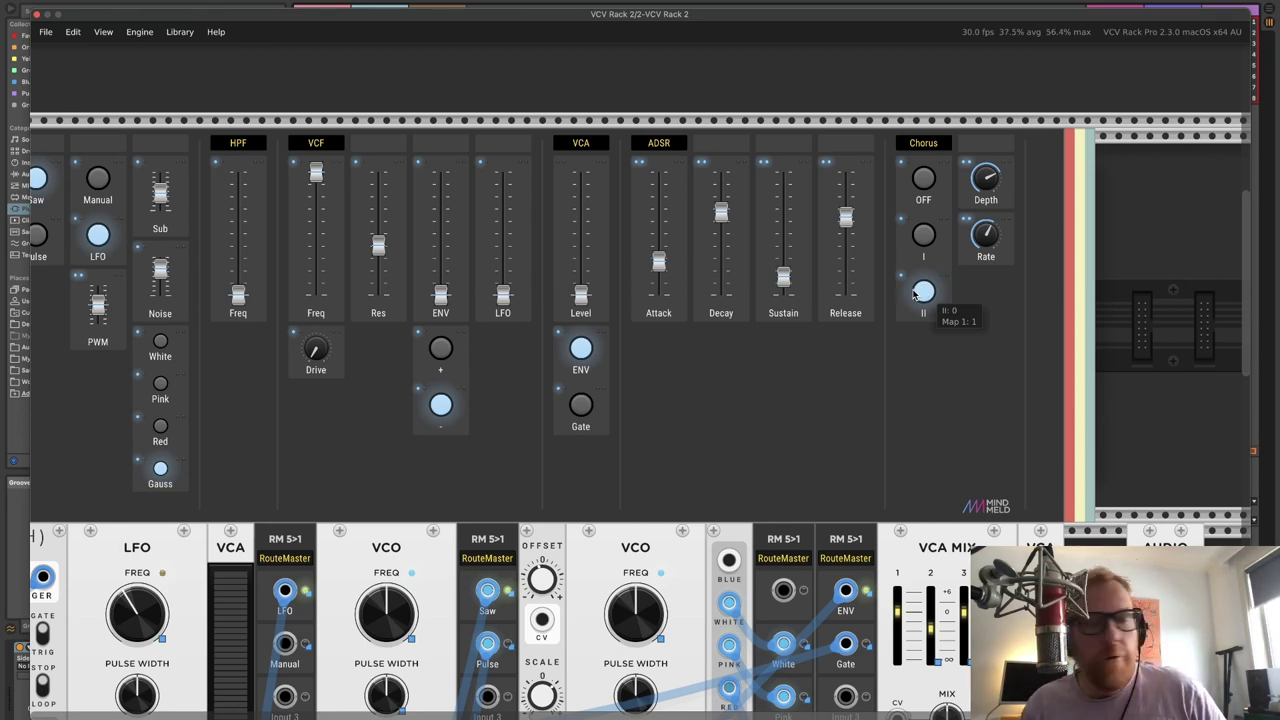
Examine the whole control panel and the modules and cabling in the rows beneath it.
{"action": "scroll", "coordinate": [570, 395], "scroll_direction": "left", "scroll_amount": 1}
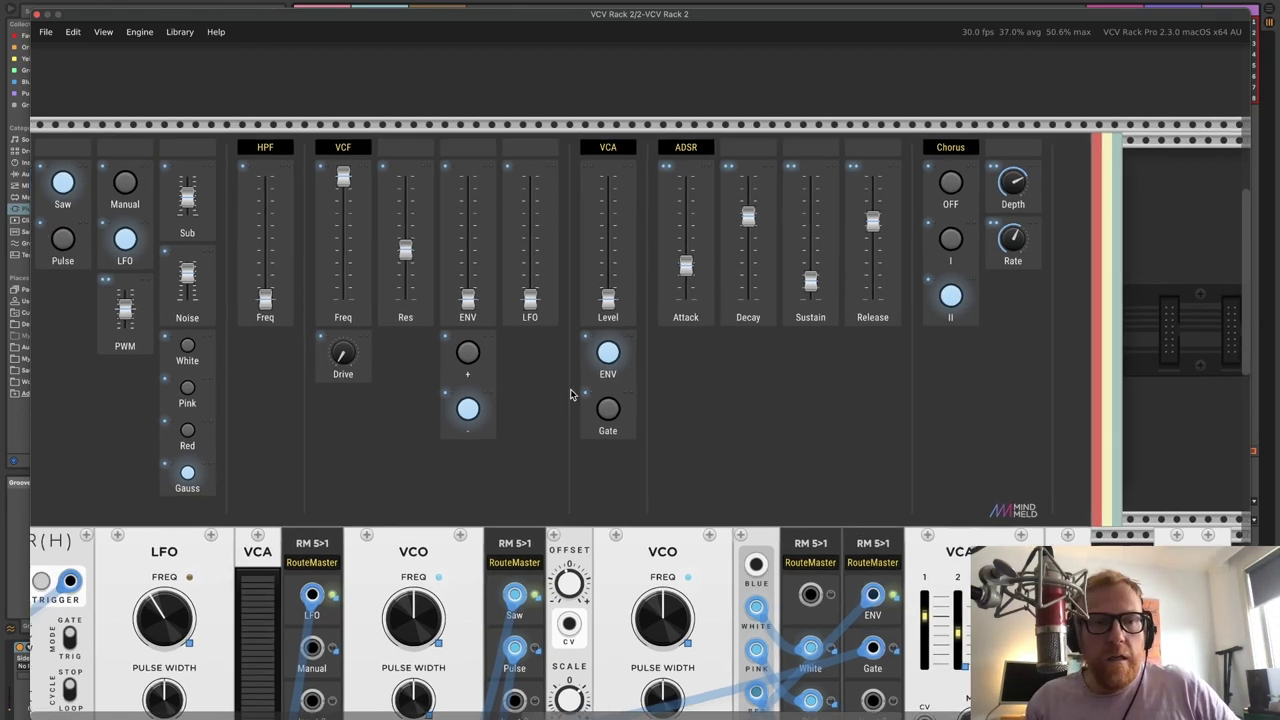
{"action": "scroll", "coordinate": [570, 395], "scroll_direction": "left", "scroll_amount": 3}
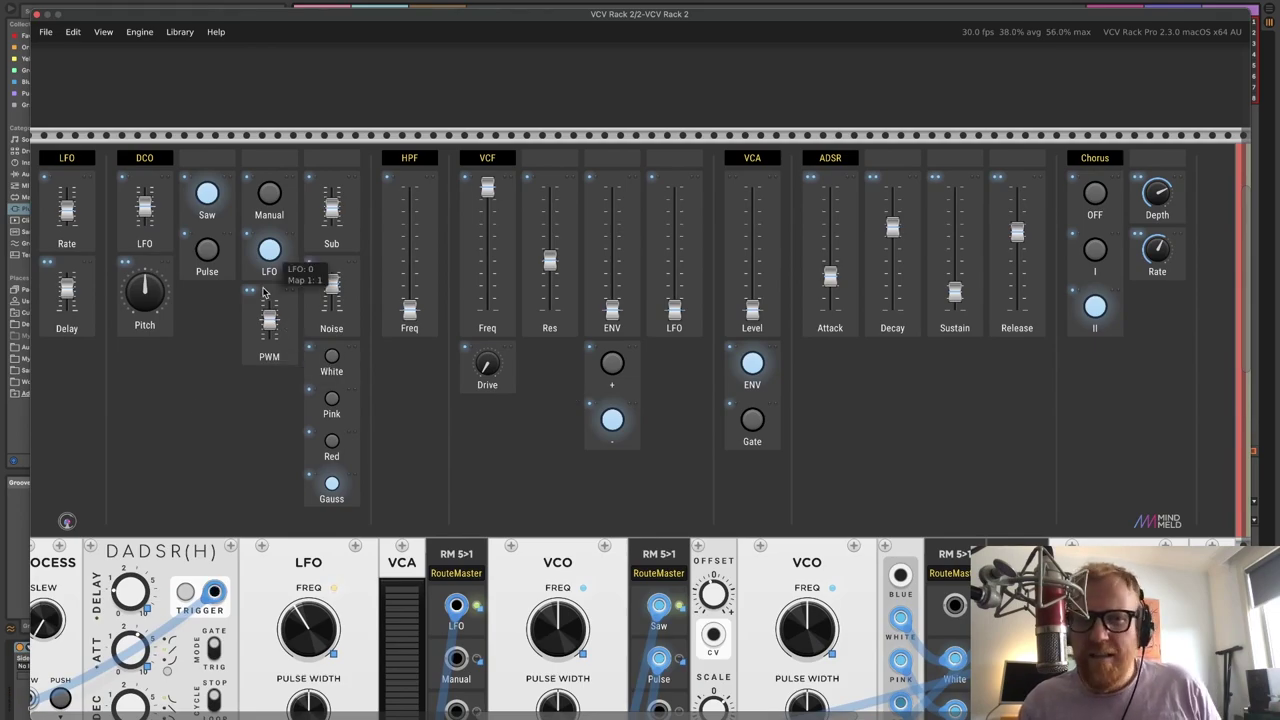
{"action": "scroll", "coordinate": [312, 369], "scroll_direction": "left", "scroll_amount": 2}
{"action": "scroll", "coordinate": [312, 369], "scroll_direction": "down", "scroll_amount": 8}
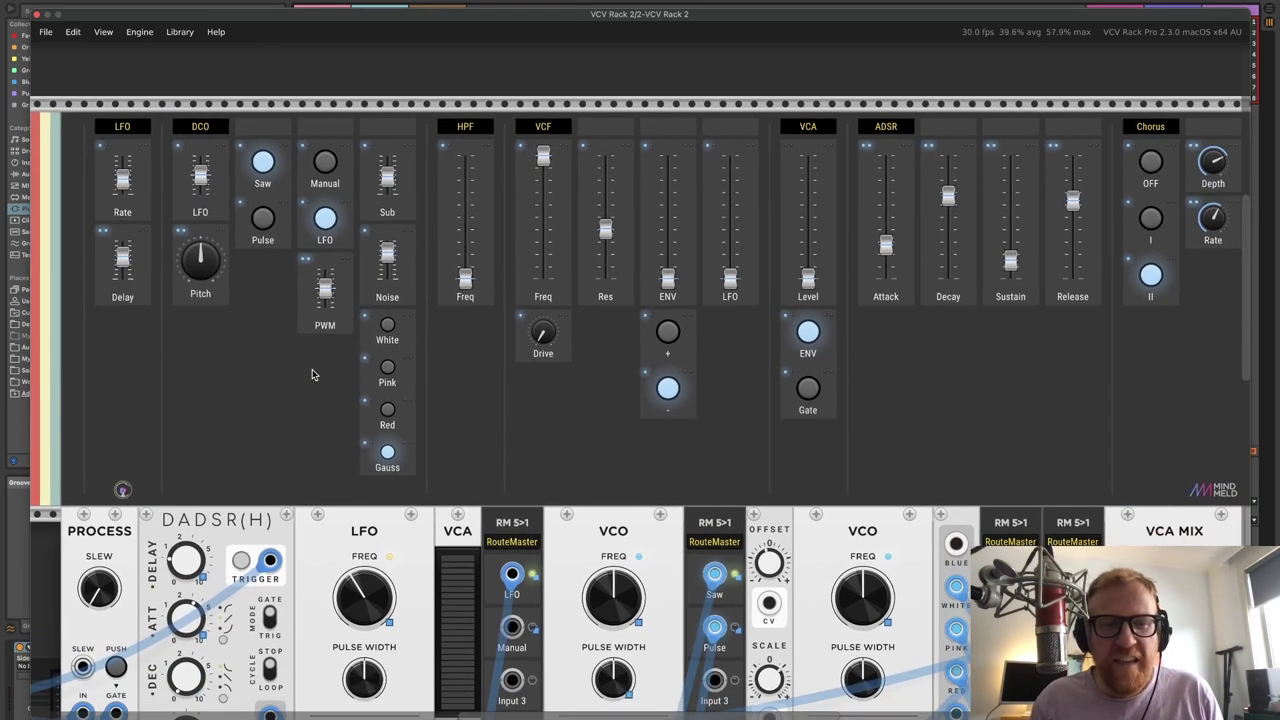
{"action": "scroll", "coordinate": [312, 369], "scroll_direction": "down", "scroll_amount": 5}
{"action": "scroll", "coordinate": [312, 369], "scroll_direction": "right", "scroll_amount": 3}
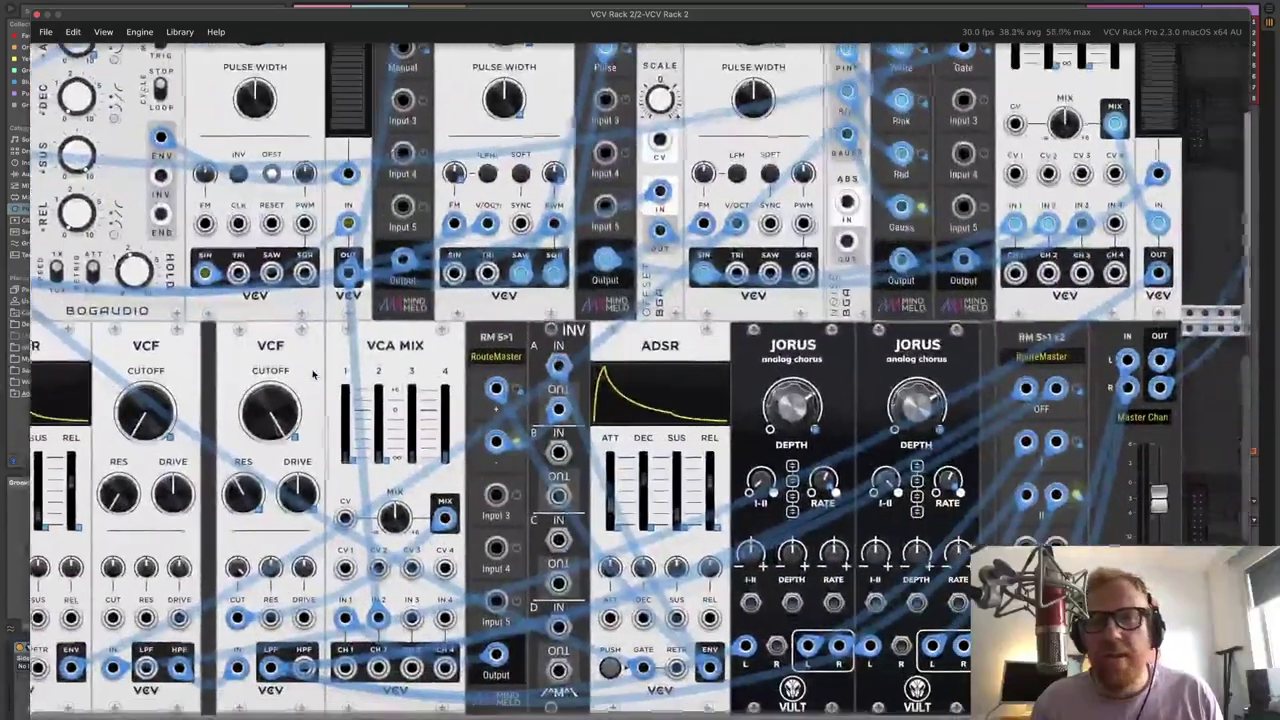
{"action": "scroll", "coordinate": [312, 373], "scroll_direction": "up", "scroll_amount": 1}
{"action": "scroll", "coordinate": [312, 373], "scroll_direction": "right", "scroll_amount": 1}
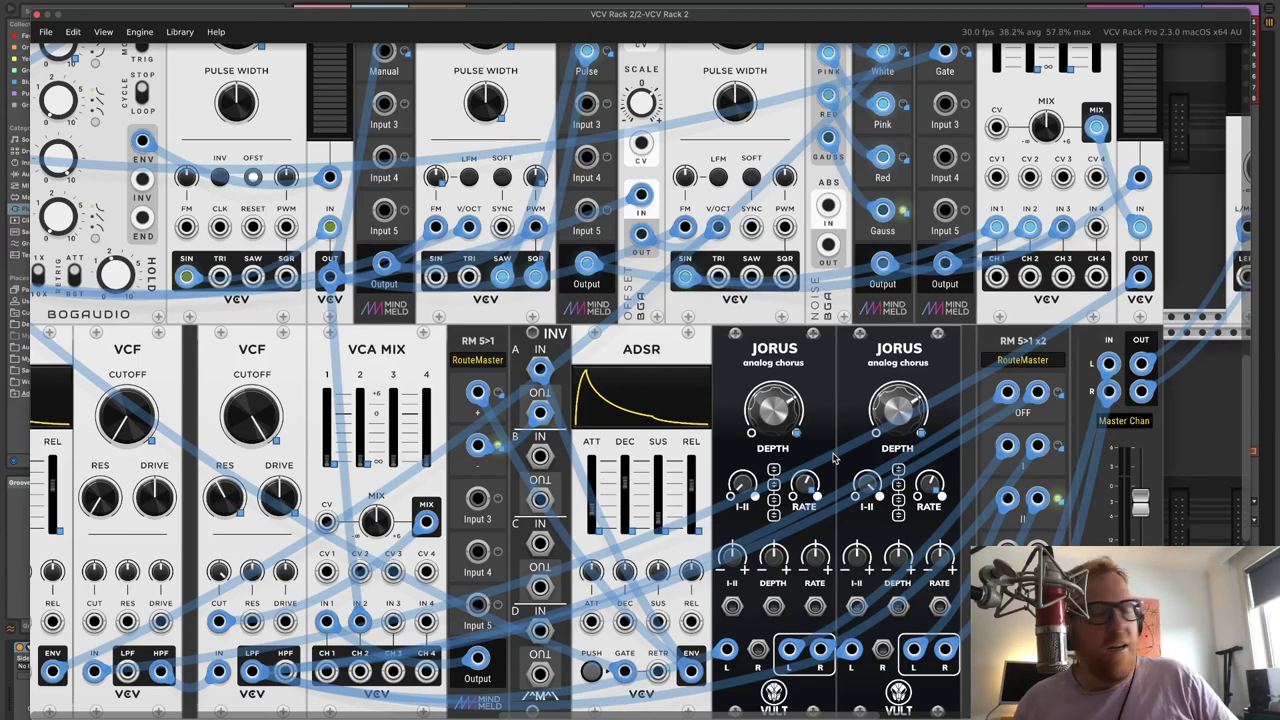
{"action": "scroll", "coordinate": [834, 457], "scroll_direction": "up", "scroll_amount": 10}
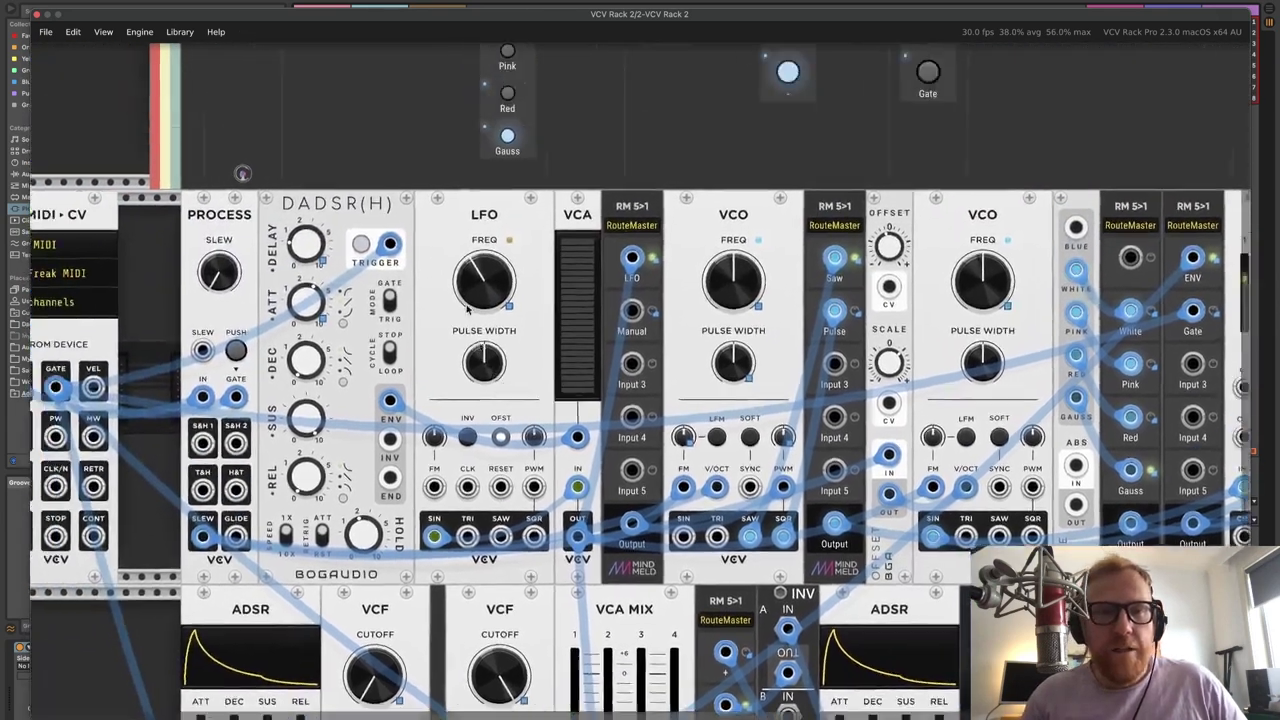
{"action": "scroll", "coordinate": [466, 310], "scroll_direction": "right", "scroll_amount": 6}
{"action": "scroll", "coordinate": [466, 310], "scroll_direction": "up", "scroll_amount": 3}
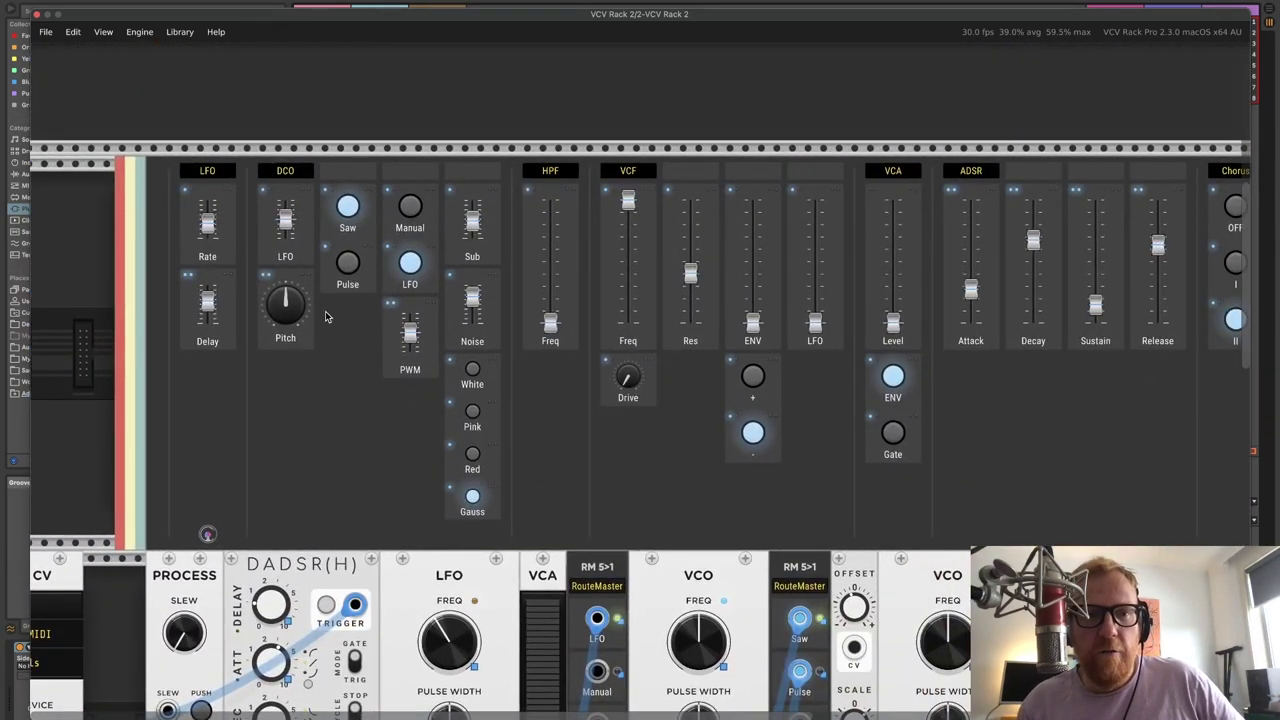
Raise the DCO's PWM amount to 0.802 and switch its waveform from Saw to Pulse.
{"action": "mouse_move", "coordinate": [410, 337]}
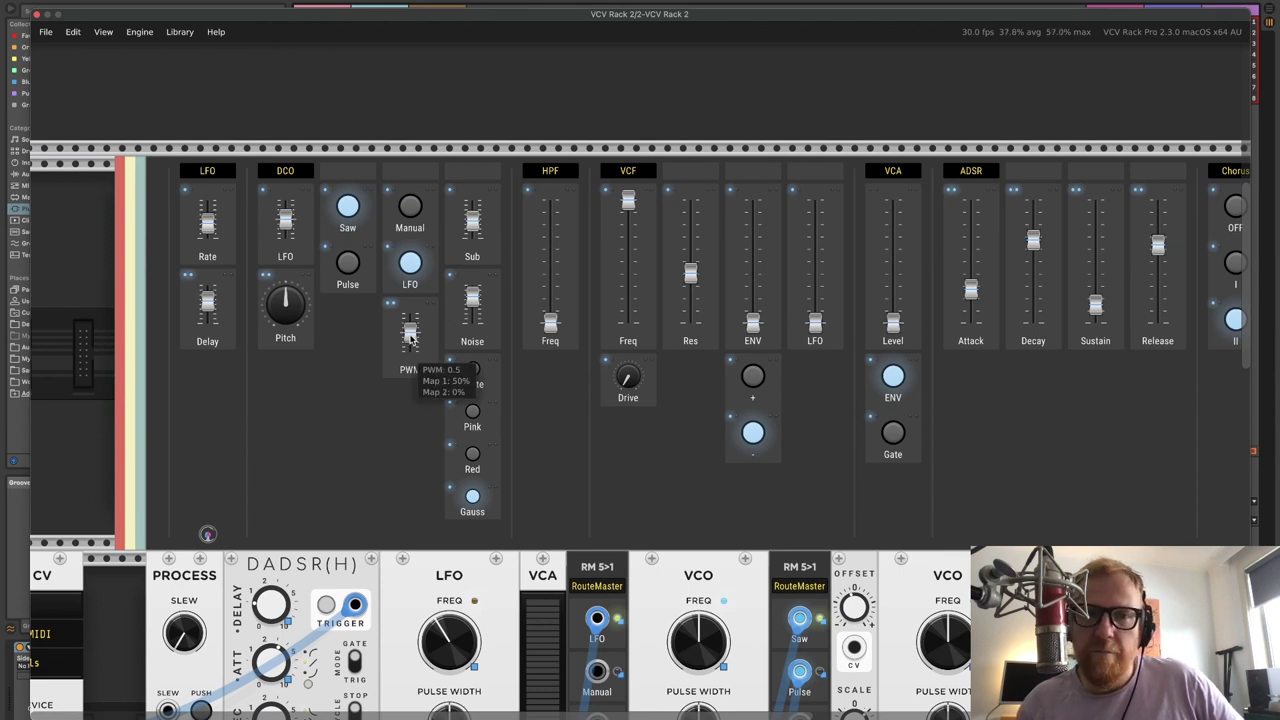
{"action": "left_click_drag", "start_coordinate": [410, 337], "coordinate": [410, 320]}
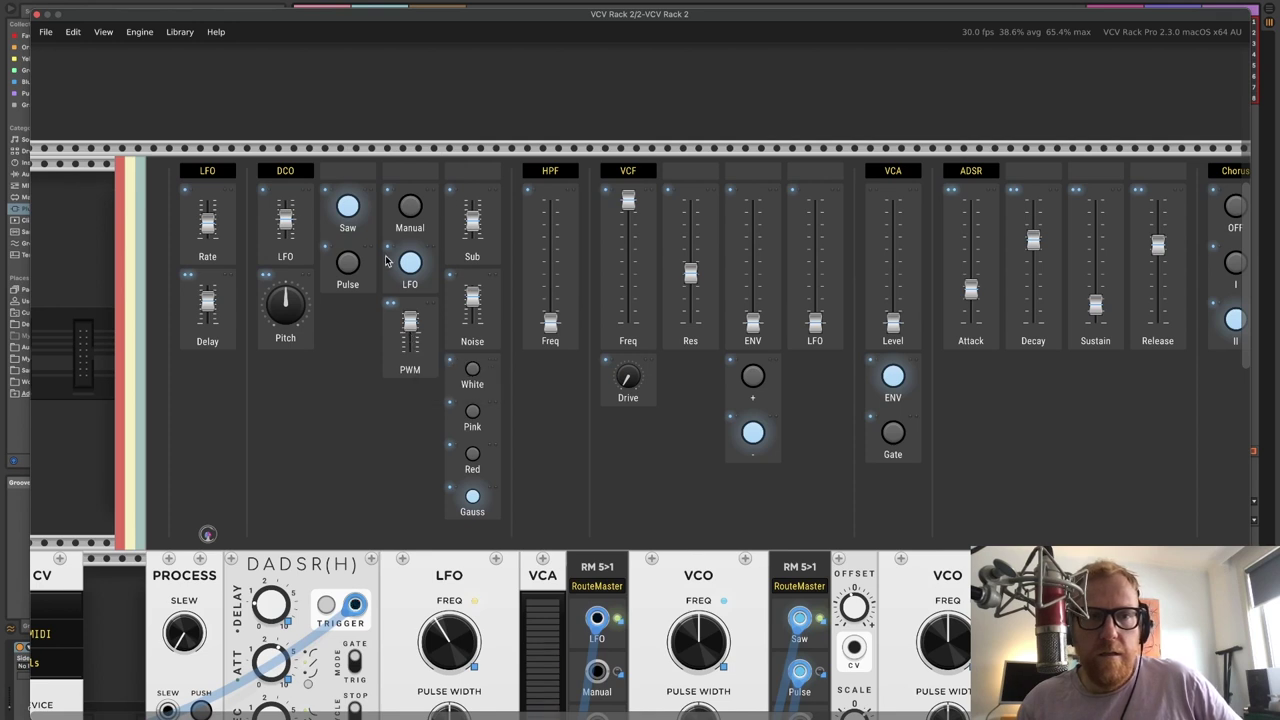
{"action": "left_click", "coordinate": [346, 266]}
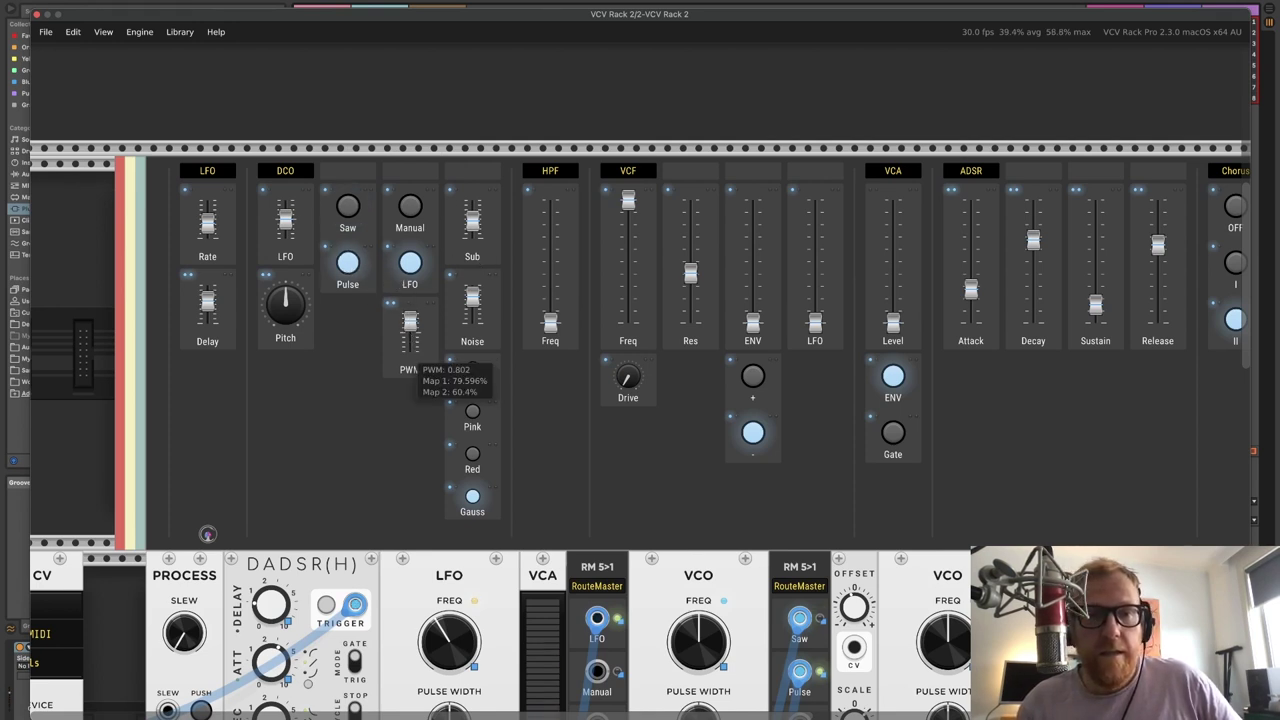
Set the LFO rate to 0.508 and lower the DCO's PWM to about 0.55 and its noise level to about 0.4.
{"action": "mouse_move", "coordinate": [291, 302]}
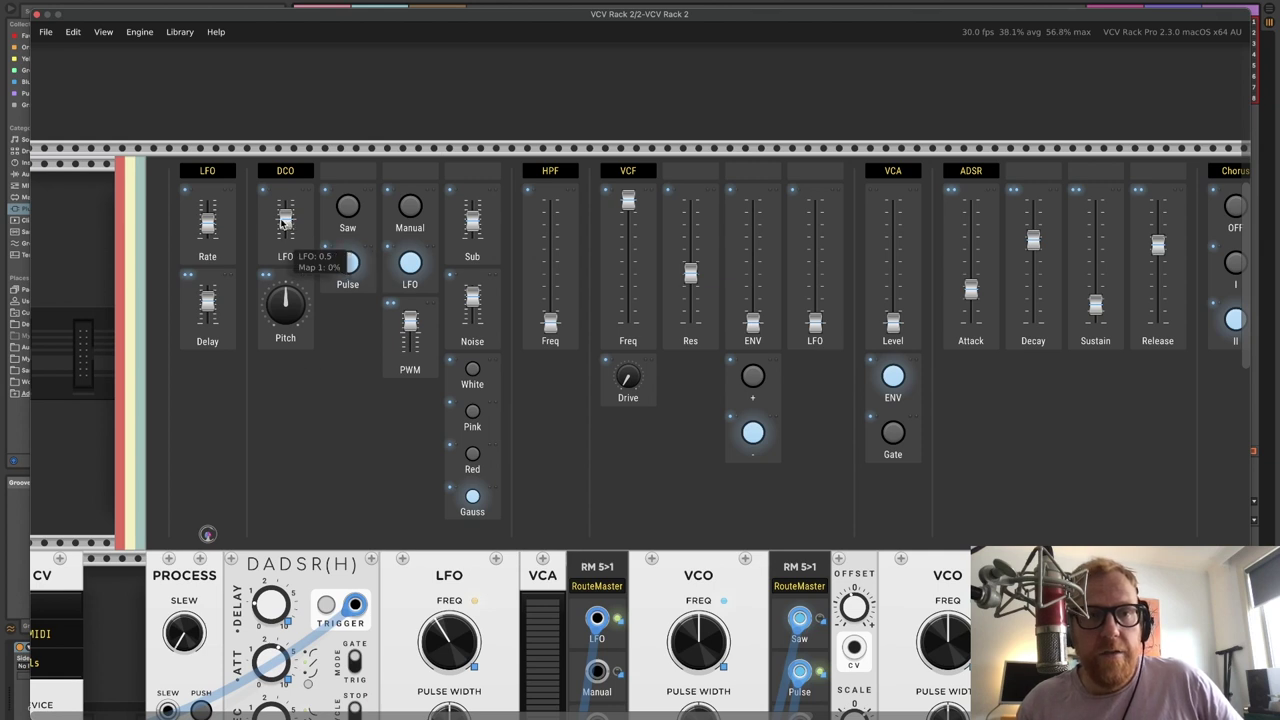
{"action": "mouse_move", "coordinate": [212, 224]}
{"action": "left_click_drag", "start_coordinate": [207, 218], "coordinate": [207, 217]}
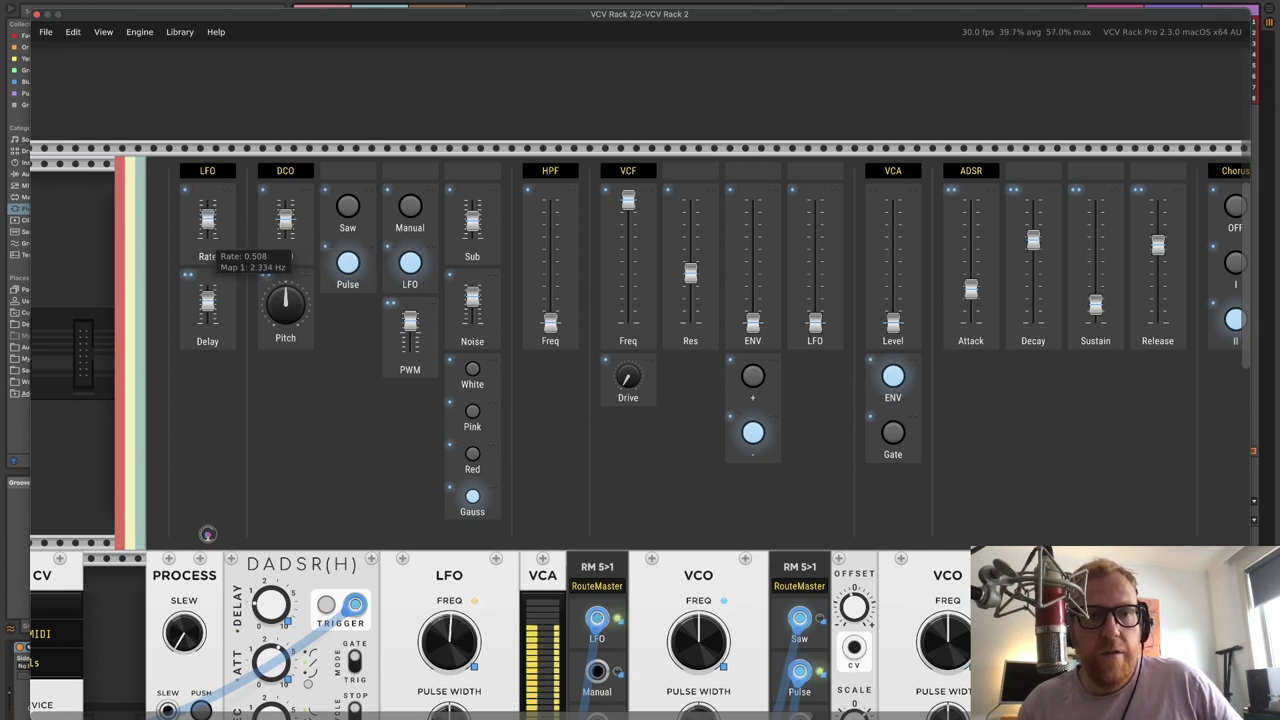
{"action": "left_click_drag", "start_coordinate": [410, 318], "coordinate": [477, 305]}
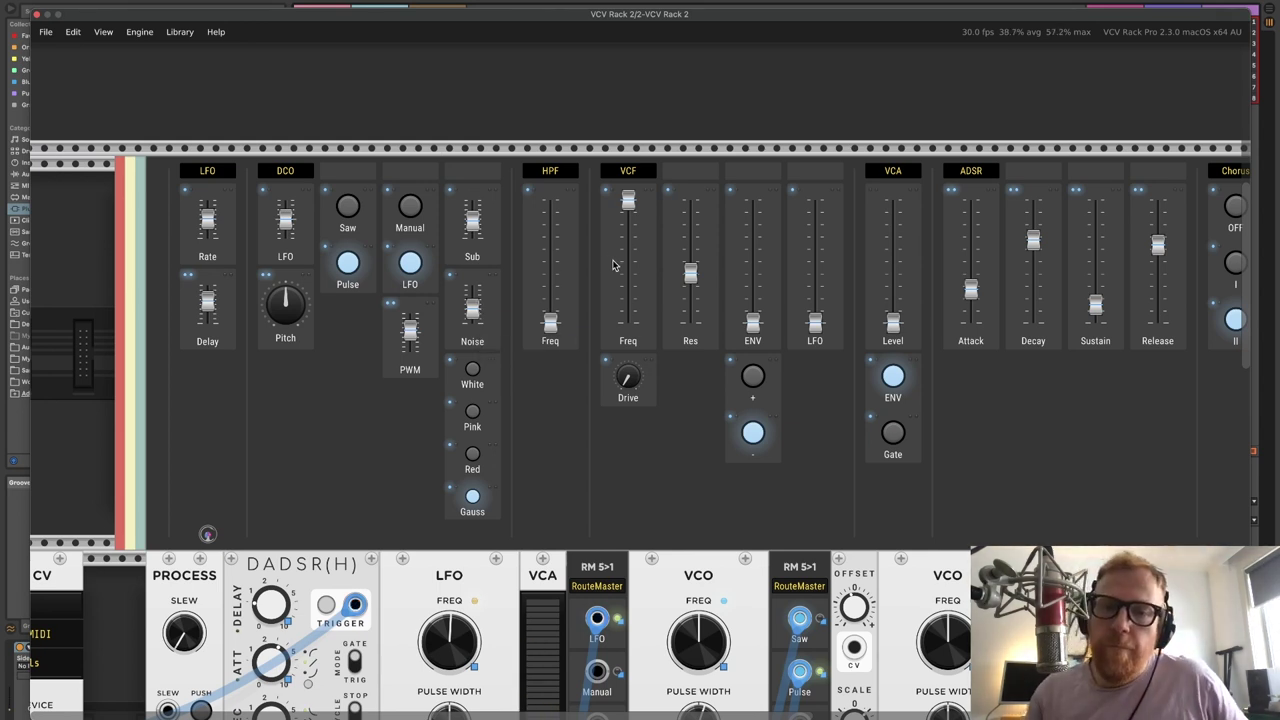
Raise the VCF's LFO amount to about 0.7 and lower its frequency to about 0.35 and resonance to about 0.3.
{"action": "left_click_drag", "start_coordinate": [815, 322], "coordinate": [815, 235]}
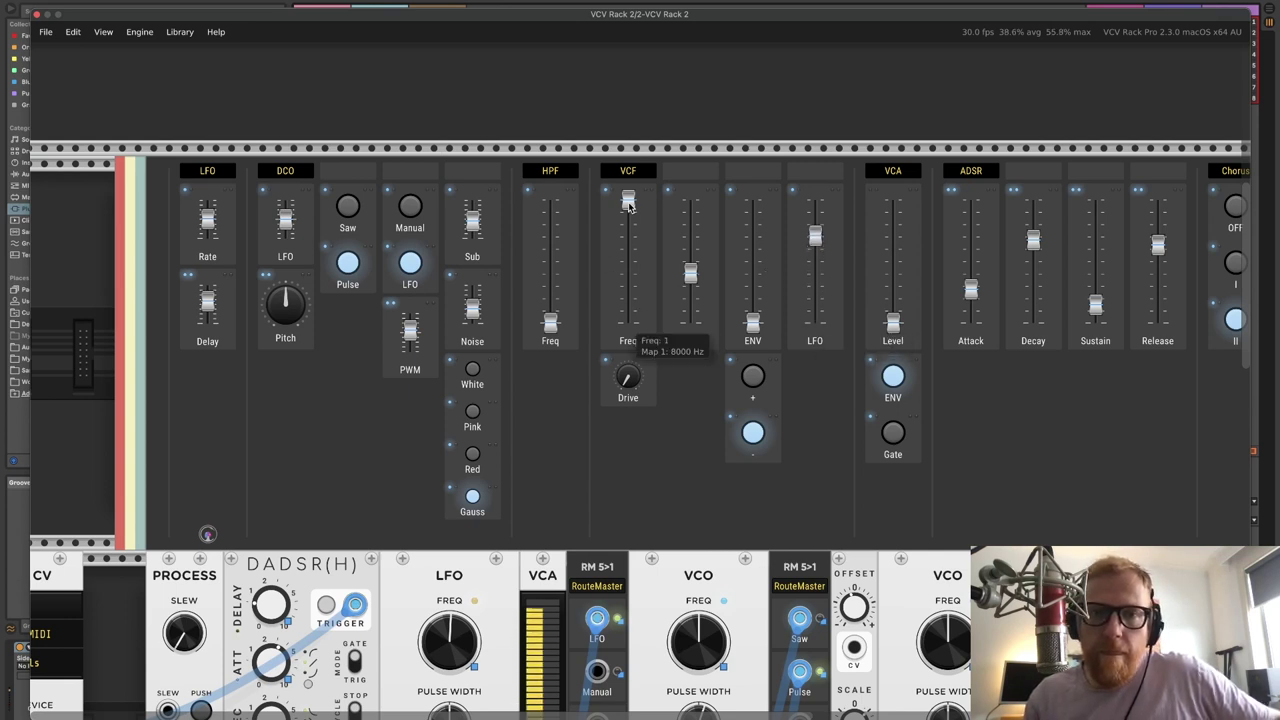
{"action": "left_click_drag", "start_coordinate": [620, 314], "coordinate": [620, 392]}
{"action": "mouse_move", "coordinate": [693, 277]}
{"action": "left_mouse_down"}
{"action": "mouse_move", "coordinate": [693, 250]}
{"action": "mouse_move", "coordinate": [691, 286]}
{"action": "left_mouse_up"}
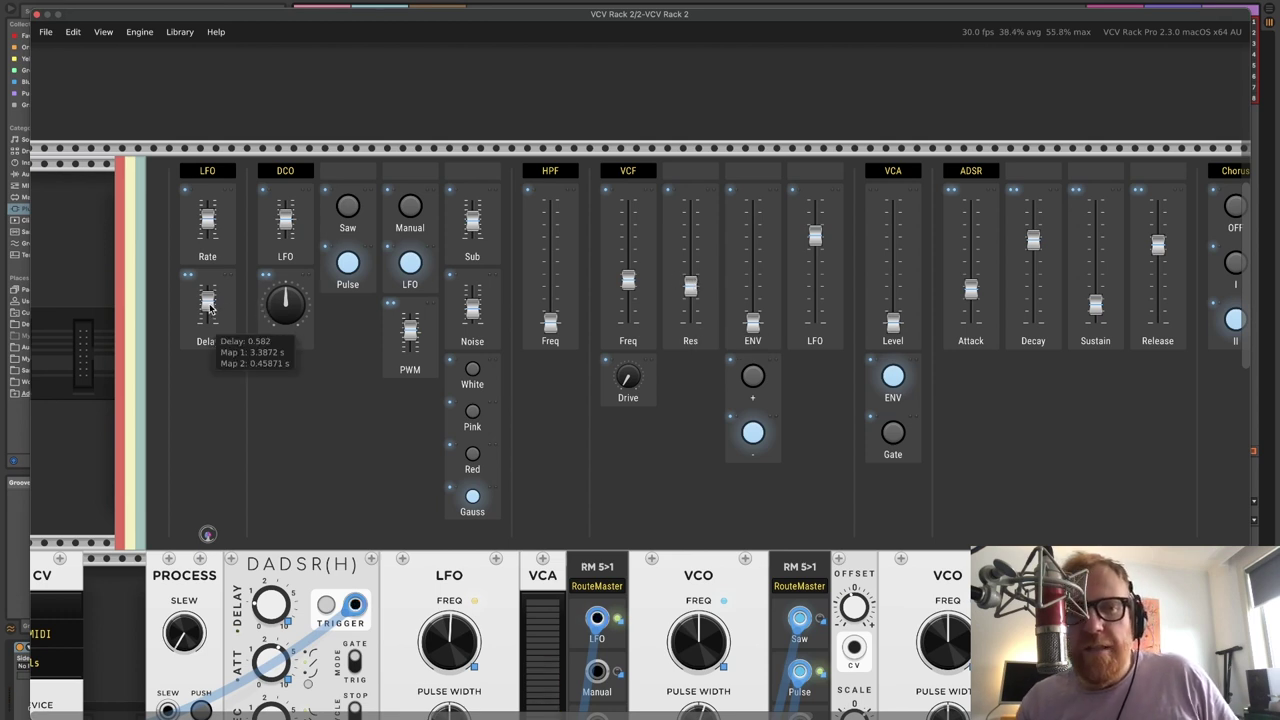
Set the LFO delay to 0.528.
{"action": "left_click_drag", "start_coordinate": [207, 300], "coordinate": [210, 310]}
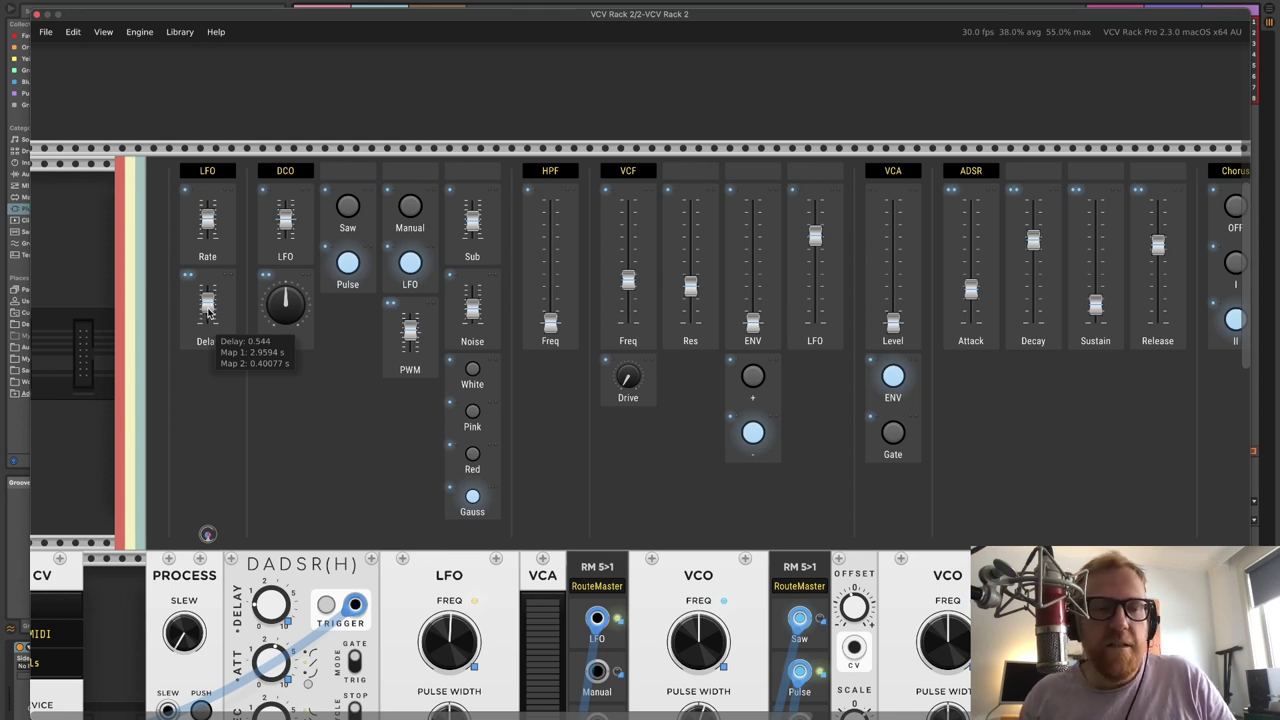
{"action": "mouse_move", "coordinate": [208, 313]}
{"action": "left_mouse_down"}
{"action": "mouse_move", "coordinate": [208, 302]}
{"action": "mouse_move", "coordinate": [208, 314]}
{"action": "left_mouse_up"}
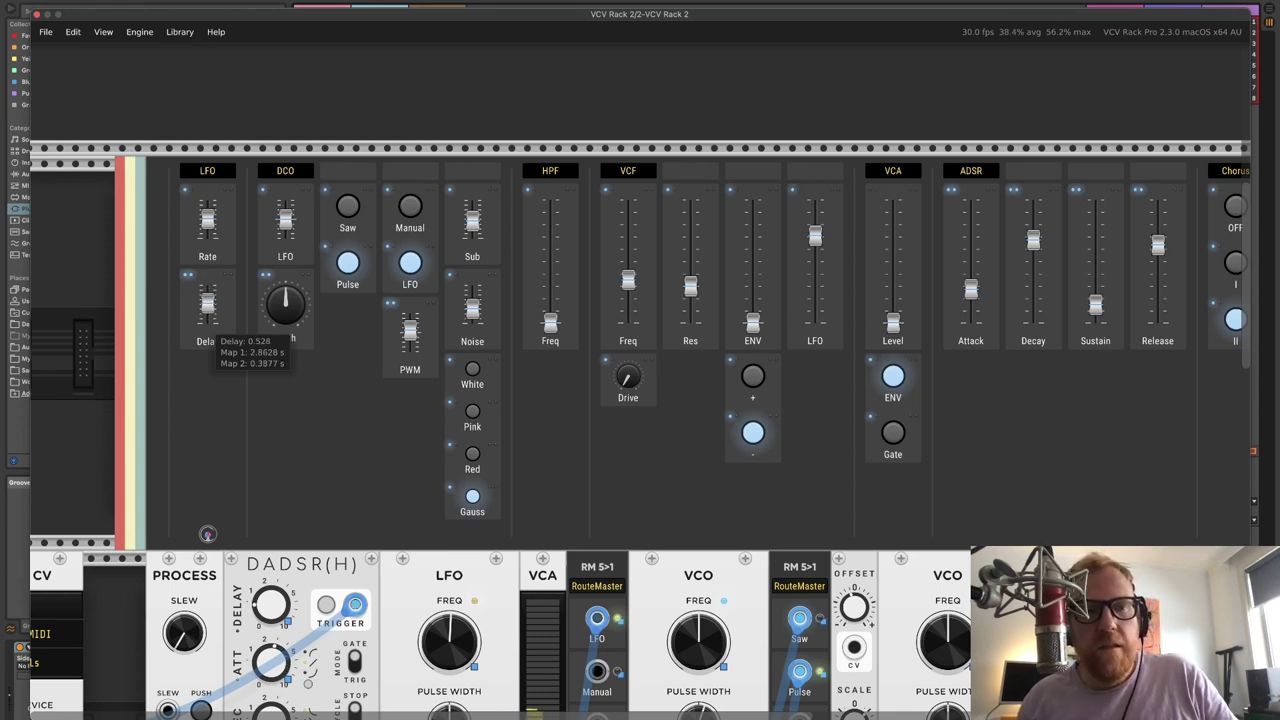
{"action": "scroll", "coordinate": [256, 447], "scroll_direction": "down", "scroll_amount": 5}
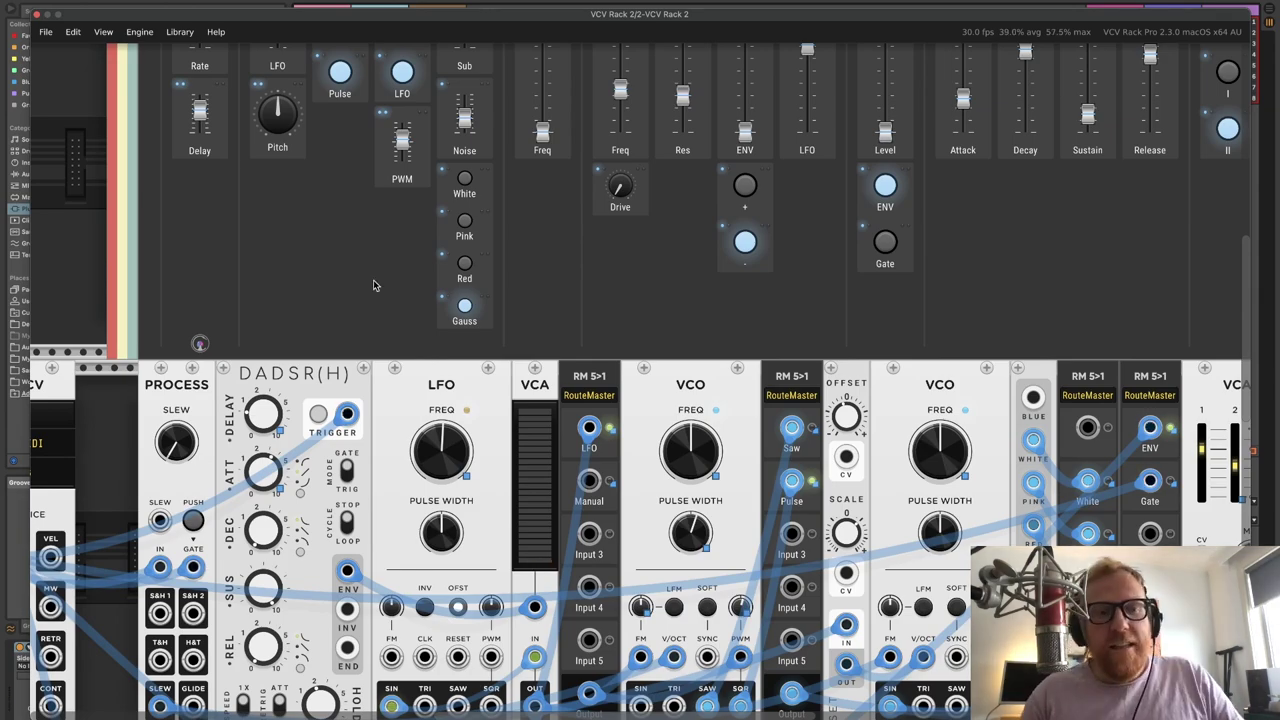
Look over the whole patch, from the custom control panel down to the two rows of cabled modules beneath it.
{"action": "scroll", "coordinate": [373, 285], "scroll_direction": "down", "scroll_amount": 4}
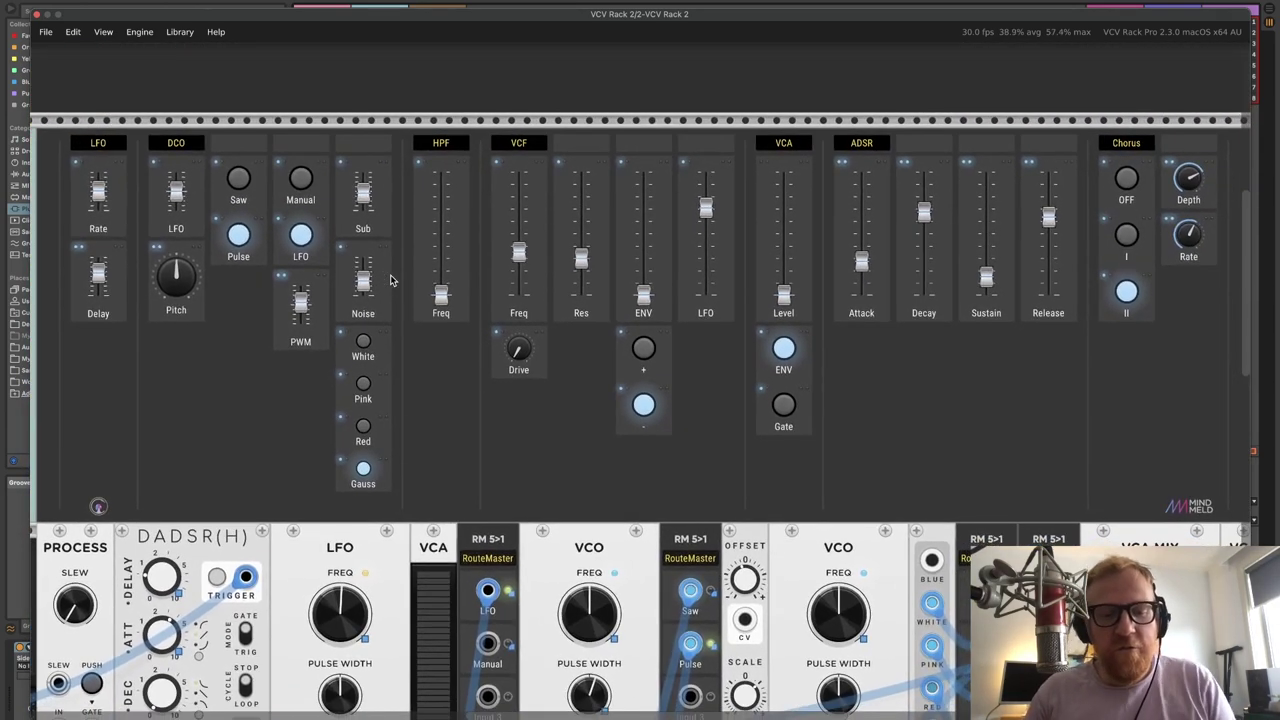
{"action": "scroll", "coordinate": [390, 280], "scroll_direction": "down", "scroll_amount": 5}
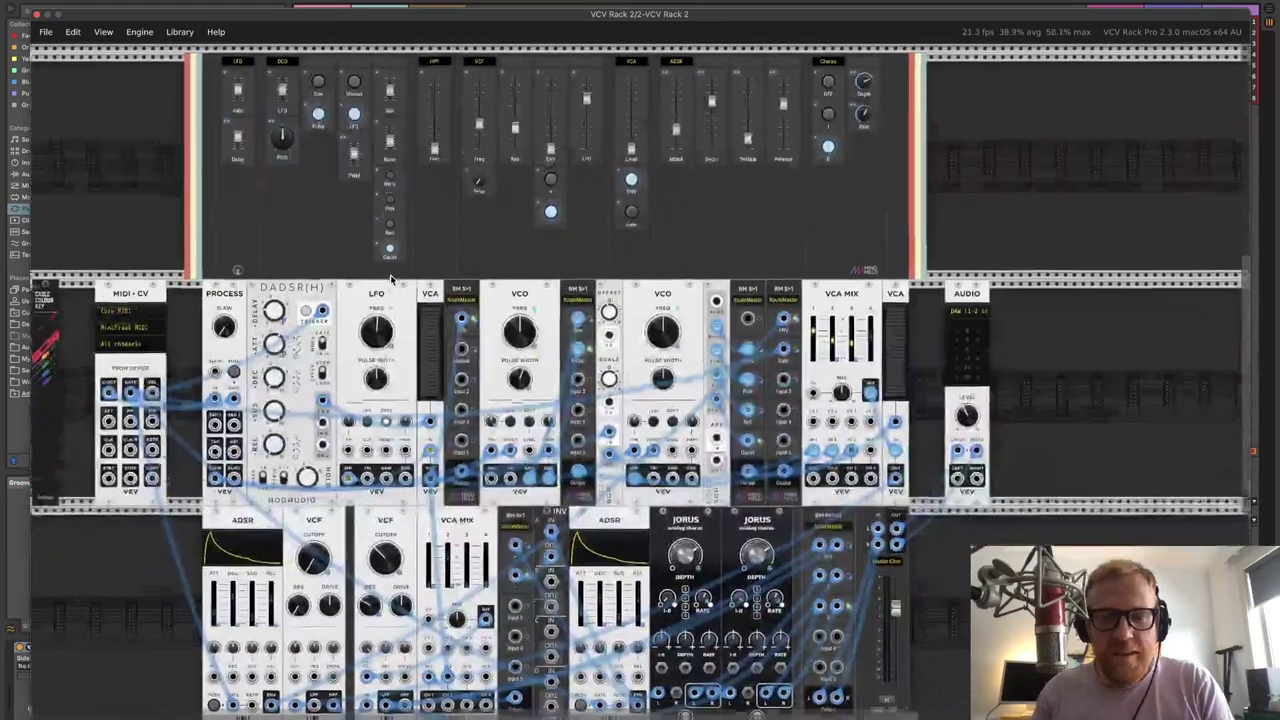
{"action": "scroll", "coordinate": [390, 280], "scroll_direction": "down", "scroll_amount": 3}
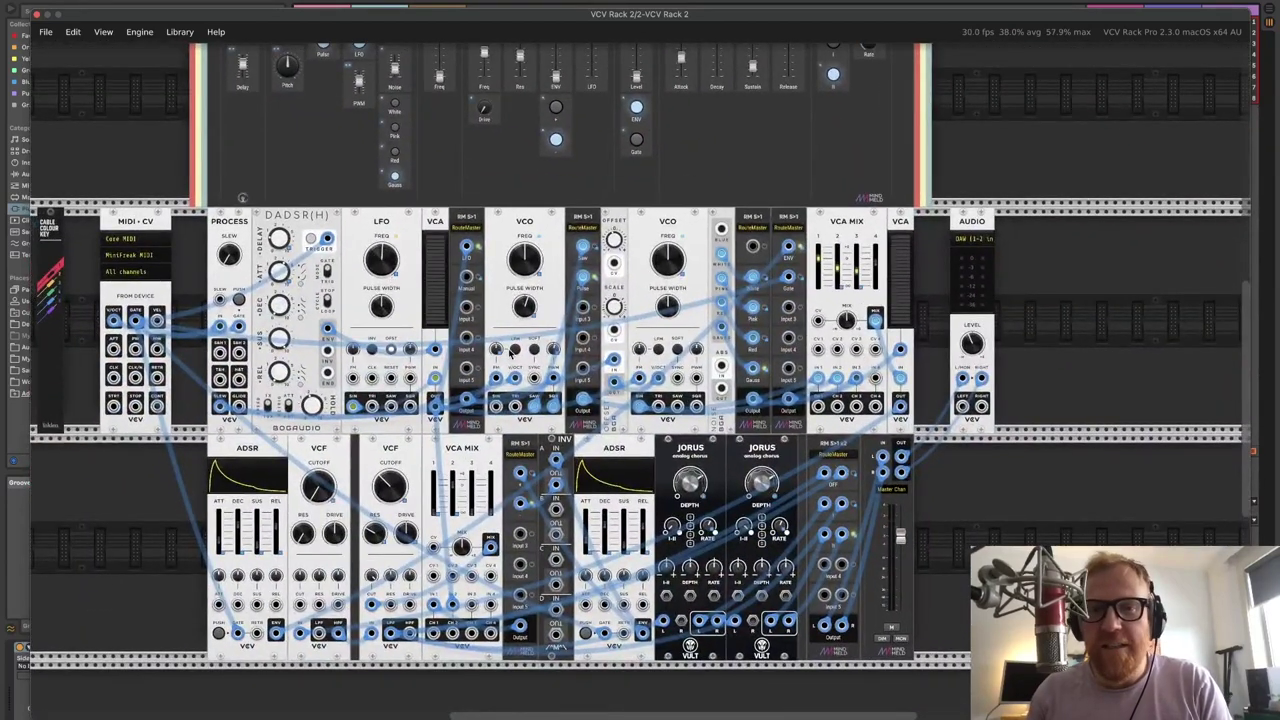
{"action": "scroll", "coordinate": [1071, 327], "scroll_direction": "up", "scroll_amount": 3}
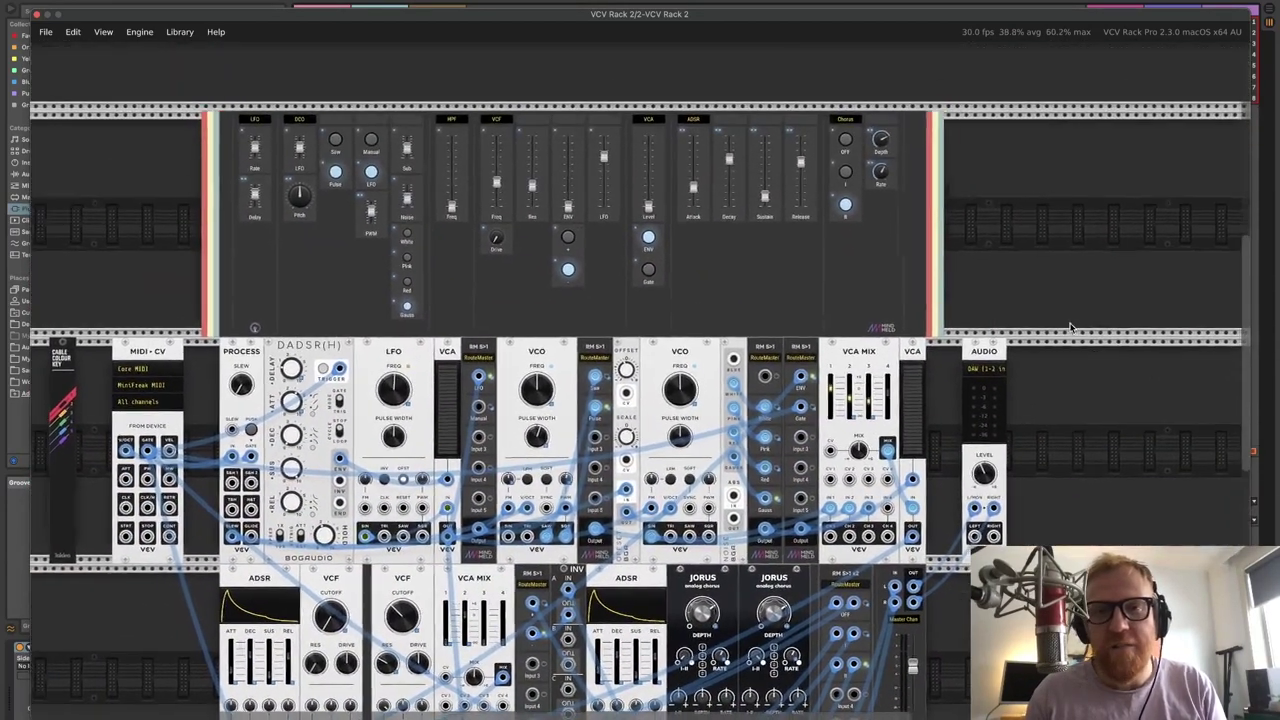
{"action": "scroll", "coordinate": [1071, 327], "scroll_direction": "up", "scroll_amount": 2}
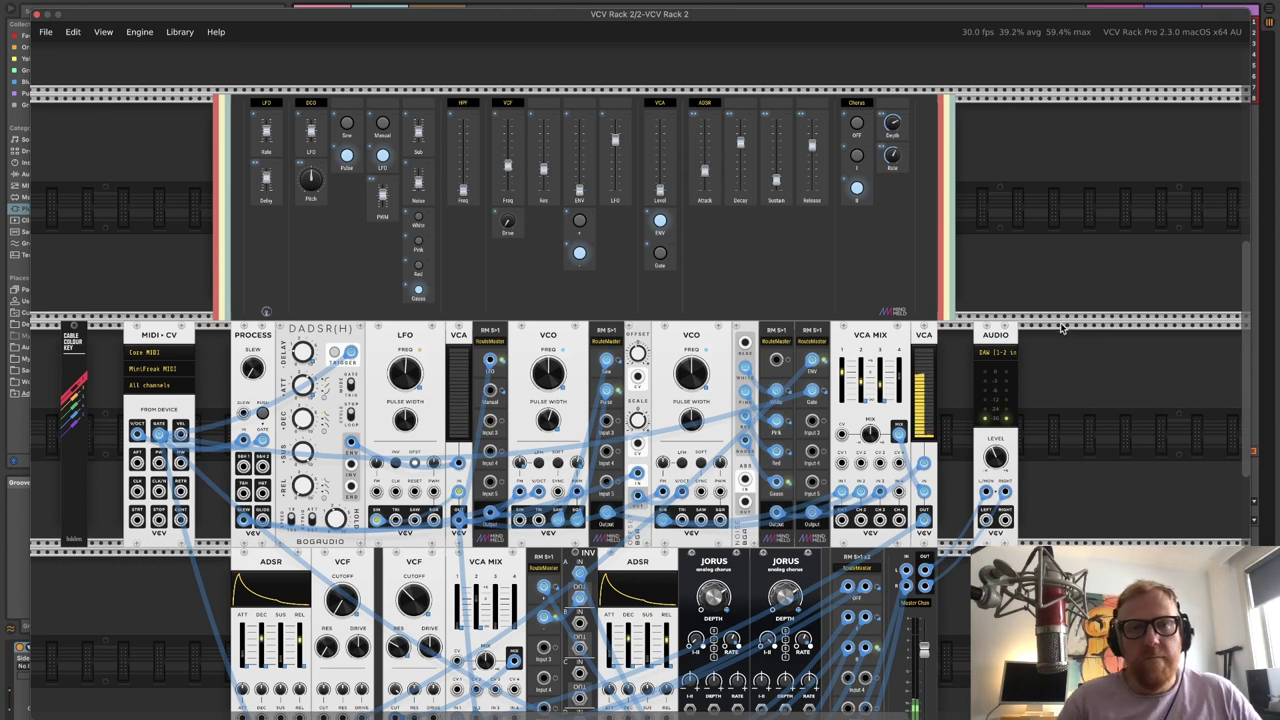
Raise the VCF's frequency to about the middle of its range and switch the chorus from mode II to mode I.
{"action": "left_click_drag", "start_coordinate": [579, 190], "coordinate": [507, 152]}
{"action": "left_click", "coordinate": [857, 156]}
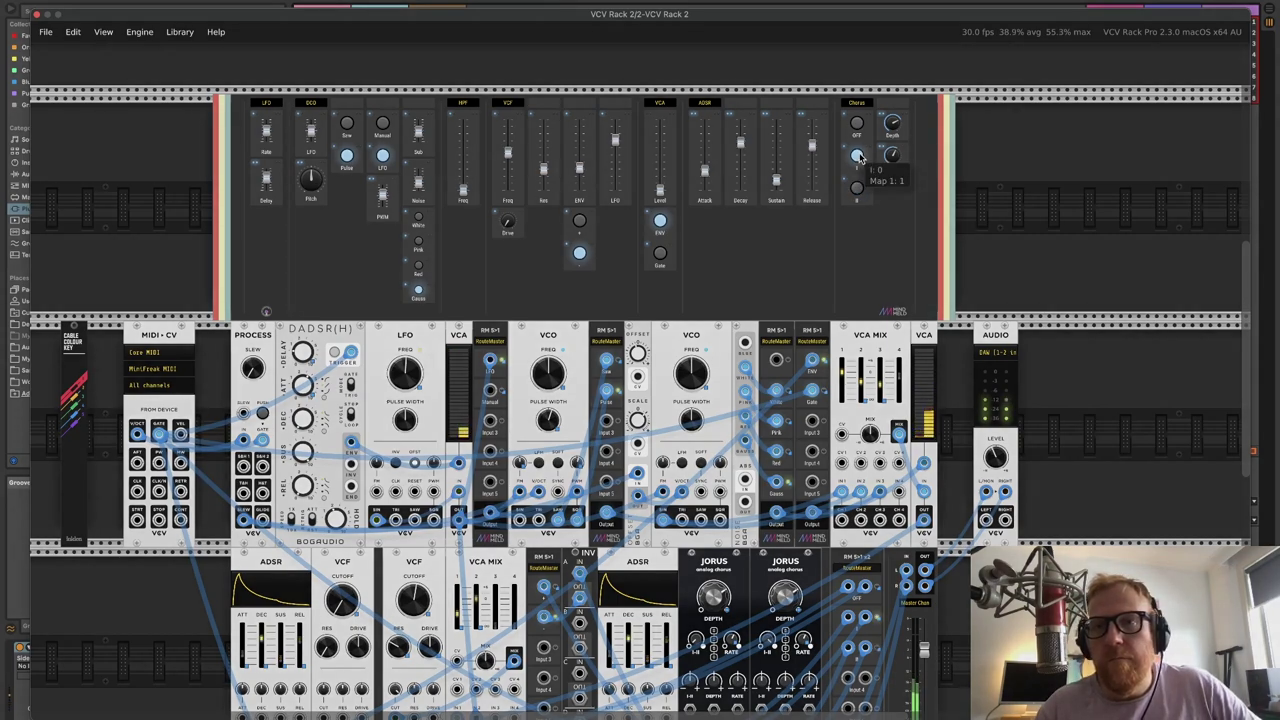